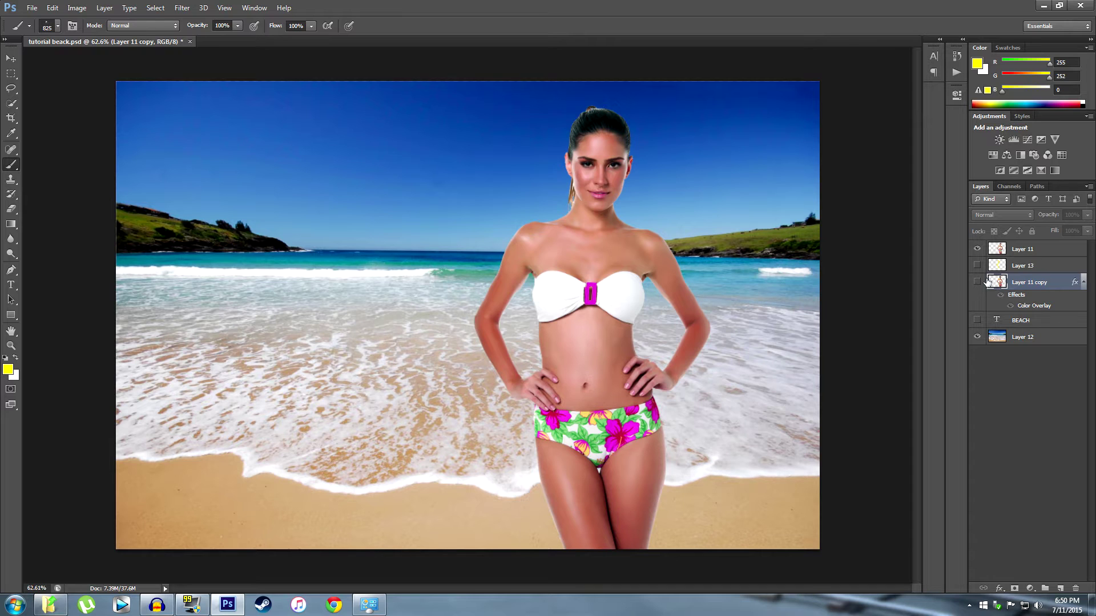
# Delete the existing Layer 11 copy together with its Color Overlay effect.
pyautogui.moveTo(996, 281); pyautogui.dragTo(1075, 588)
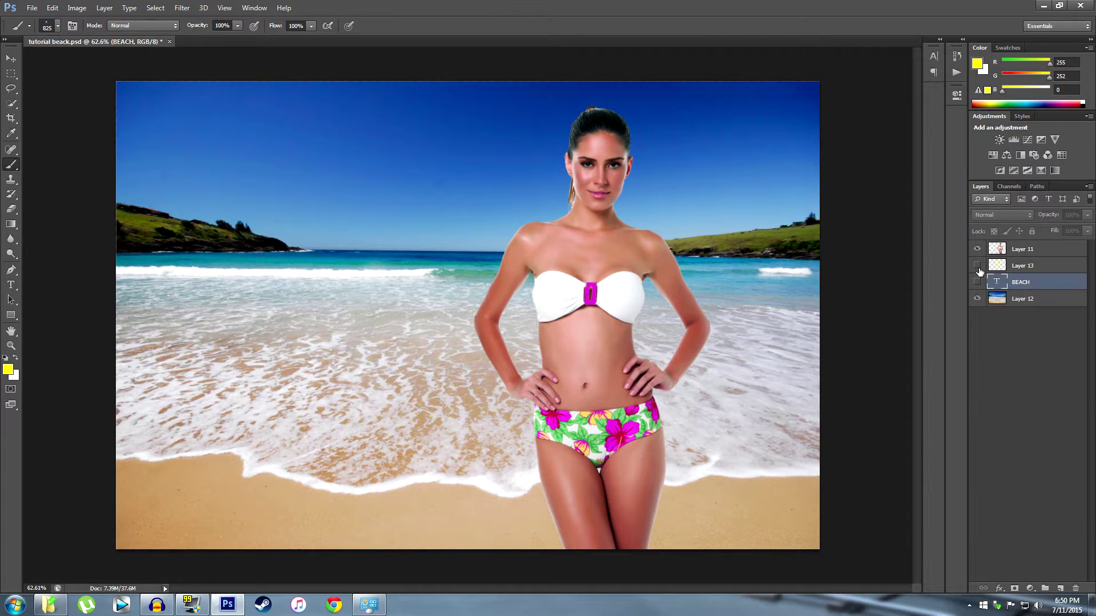
# Toggle the visibility of Layer 11 and Layer 12 to examine the model cut-out and the beach background separately.
pyautogui.click(978, 249)
pyautogui.click(978, 249)
pyautogui.click(978, 250)
pyautogui.click(978, 249)
pyautogui.click(978, 249)
pyautogui.click(978, 249)
pyautogui.click(977, 299)
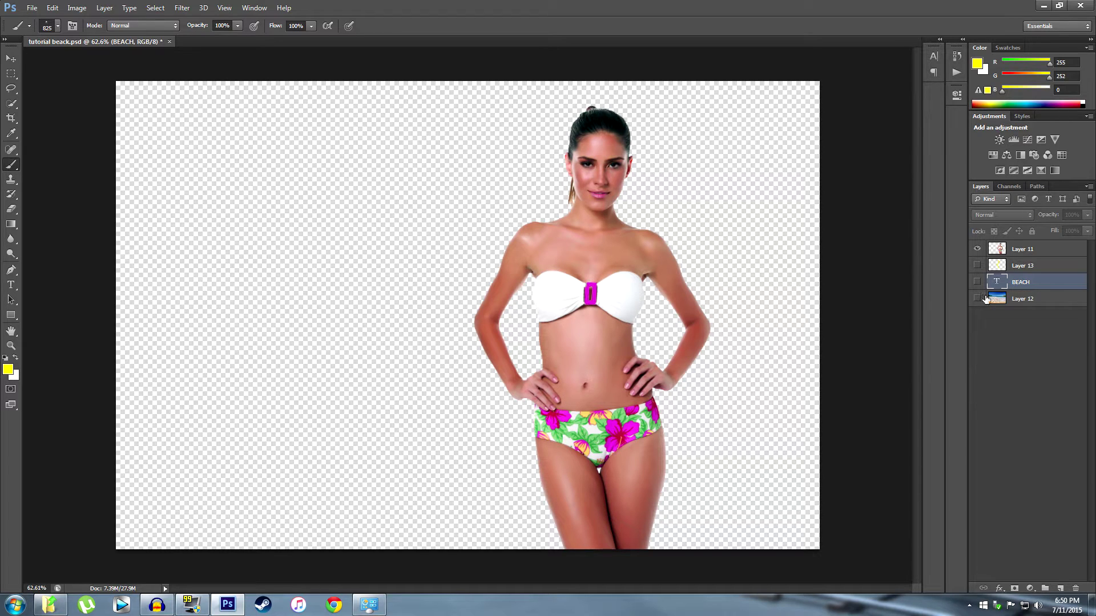
pyautogui.click(1000, 251)
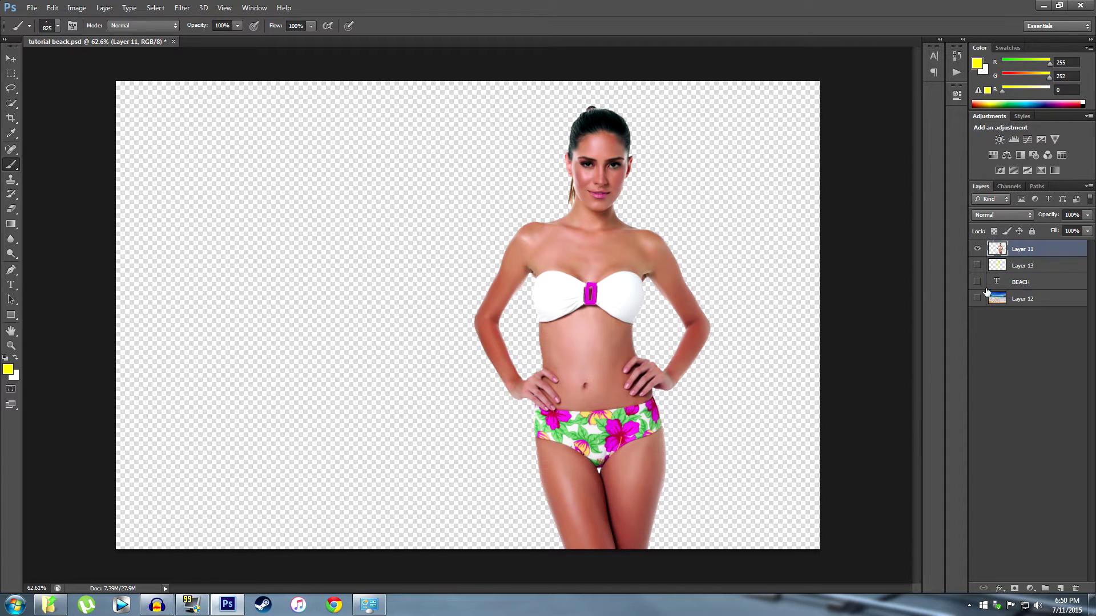
pyautogui.click(977, 299)
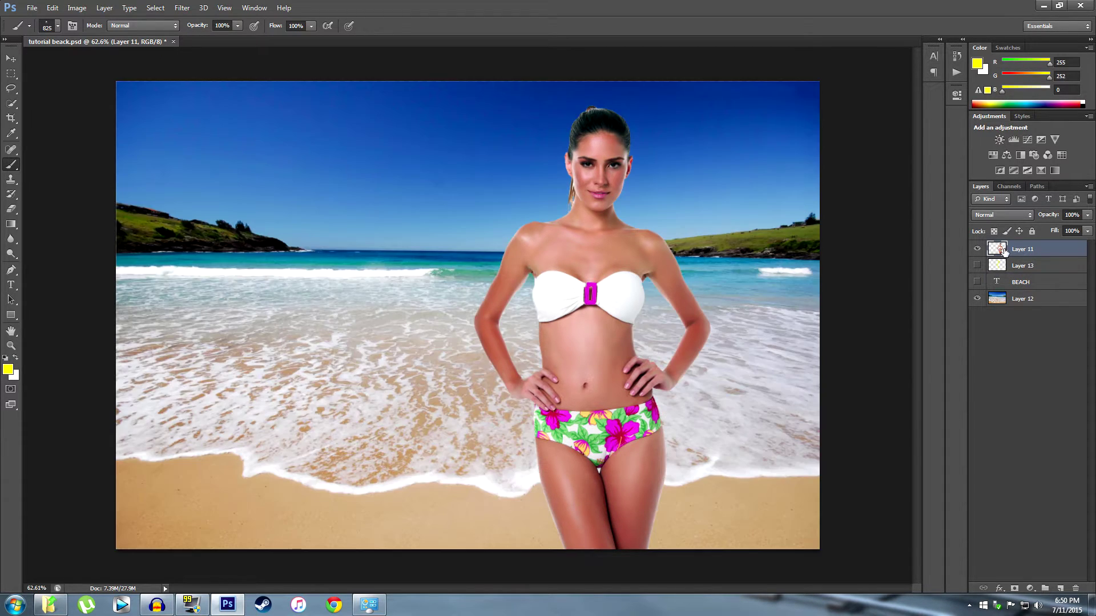
# Duplicate Layer 11 directly beneath the original and apply a yellow (#fffc00) Color Overlay to the copy.
pyautogui.moveTo(1004, 252); pyautogui.dragTo(1004, 266)
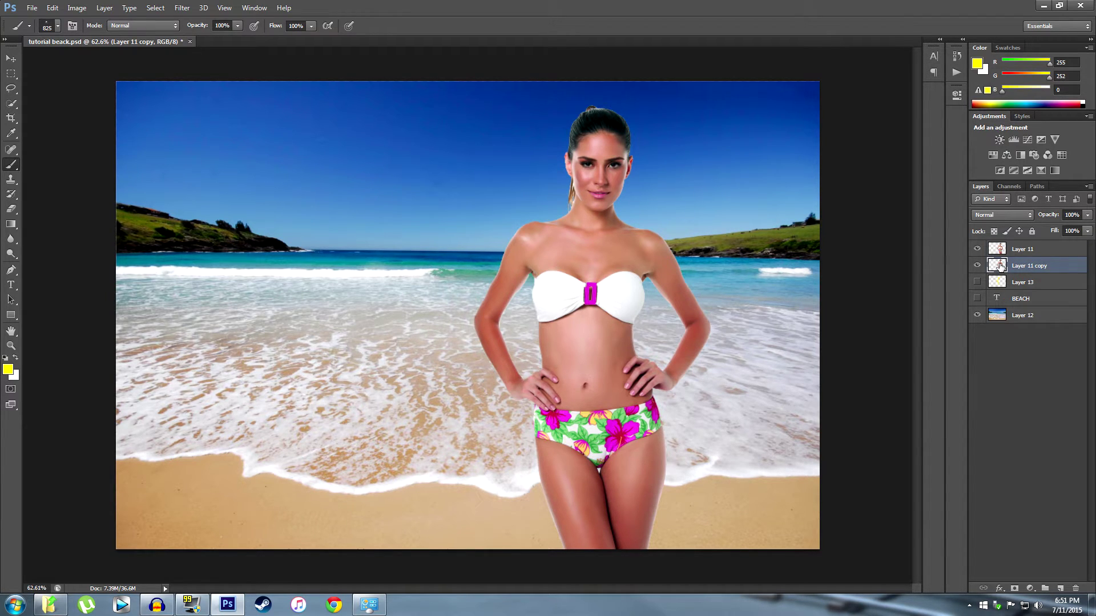
pyautogui.rightClick(999, 266)
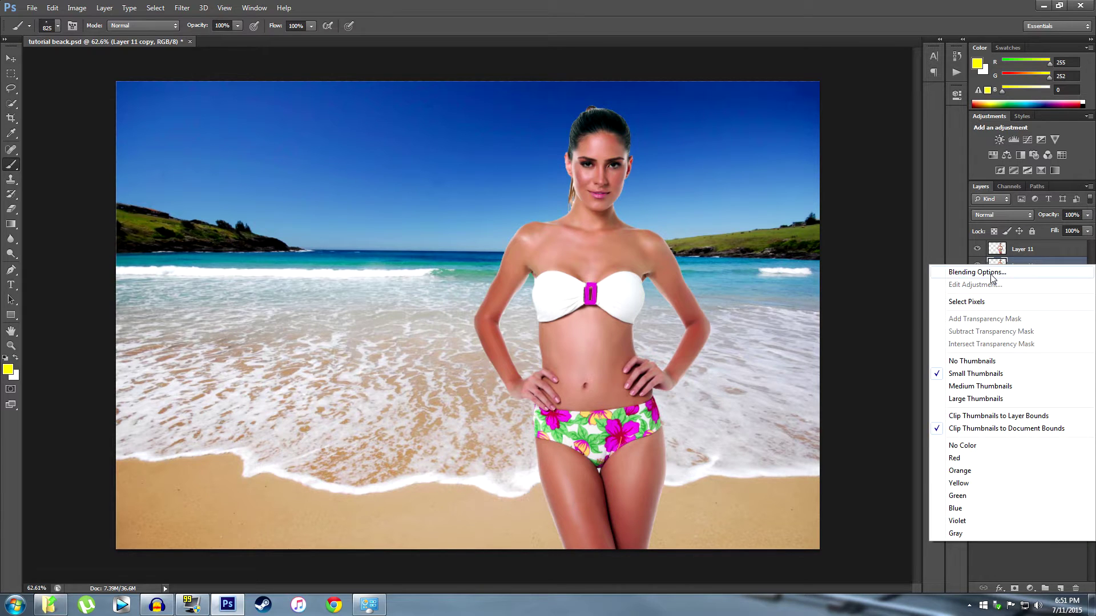
pyautogui.click(992, 273)
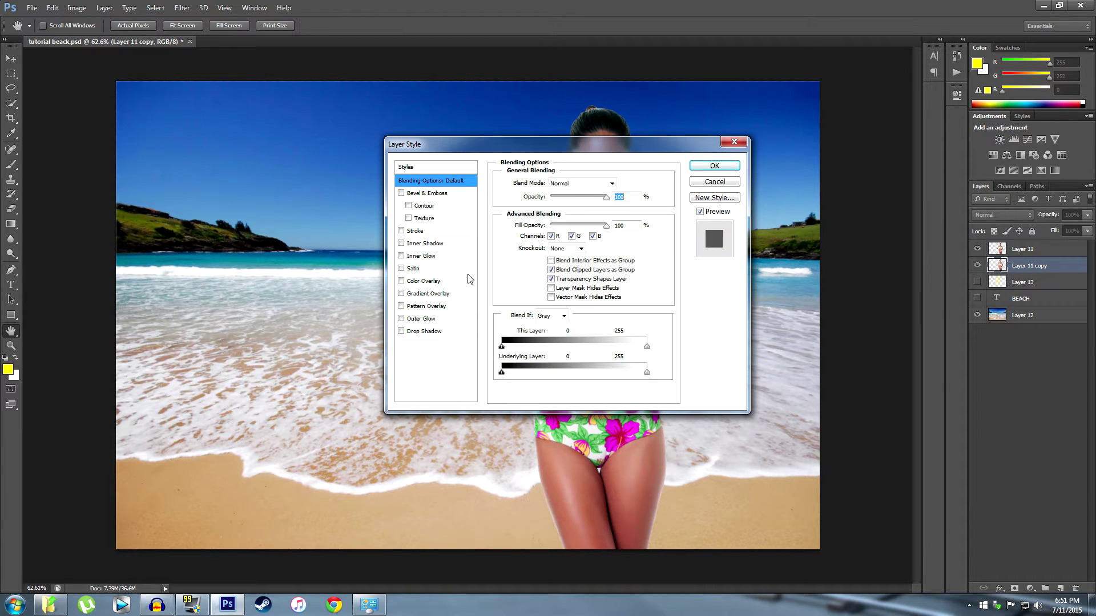
pyautogui.click(401, 281)
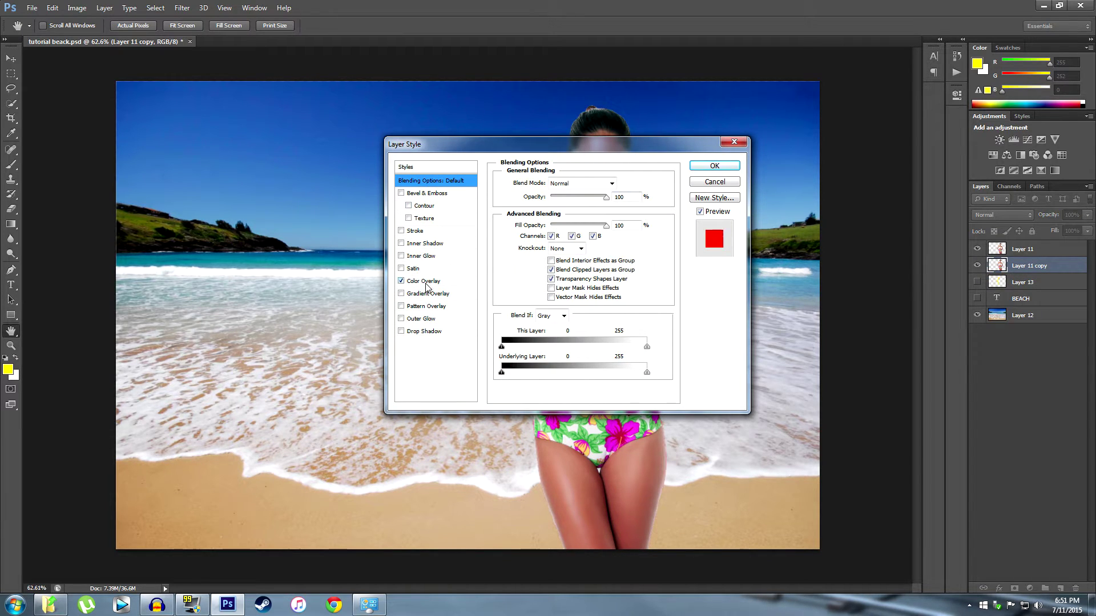
pyautogui.click(429, 281)
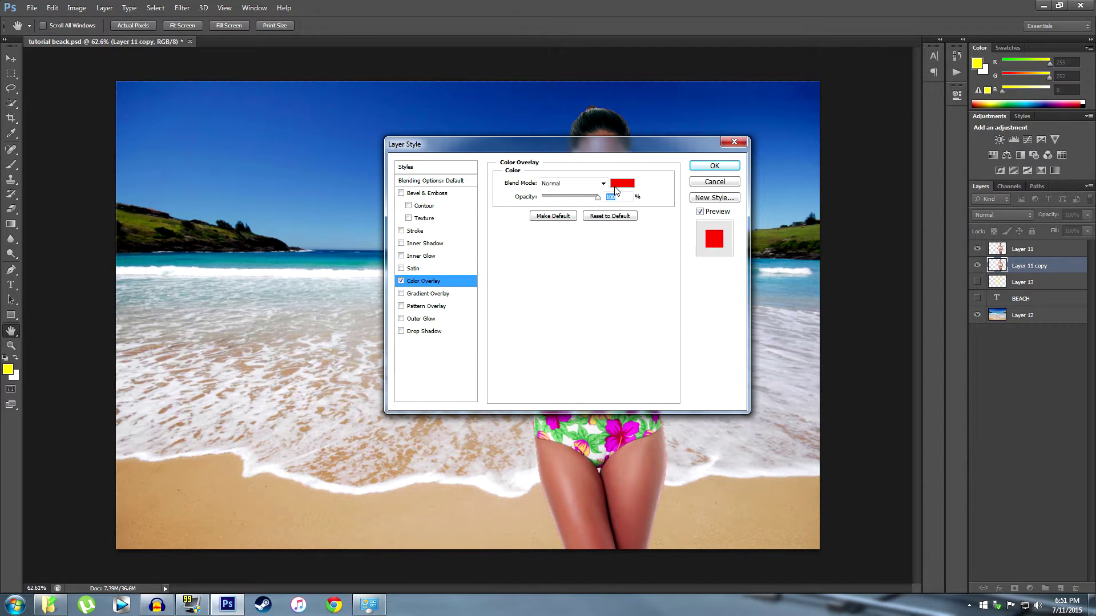
pyautogui.click(615, 189)
pyautogui.moveTo(553, 275); pyautogui.dragTo(555, 283)
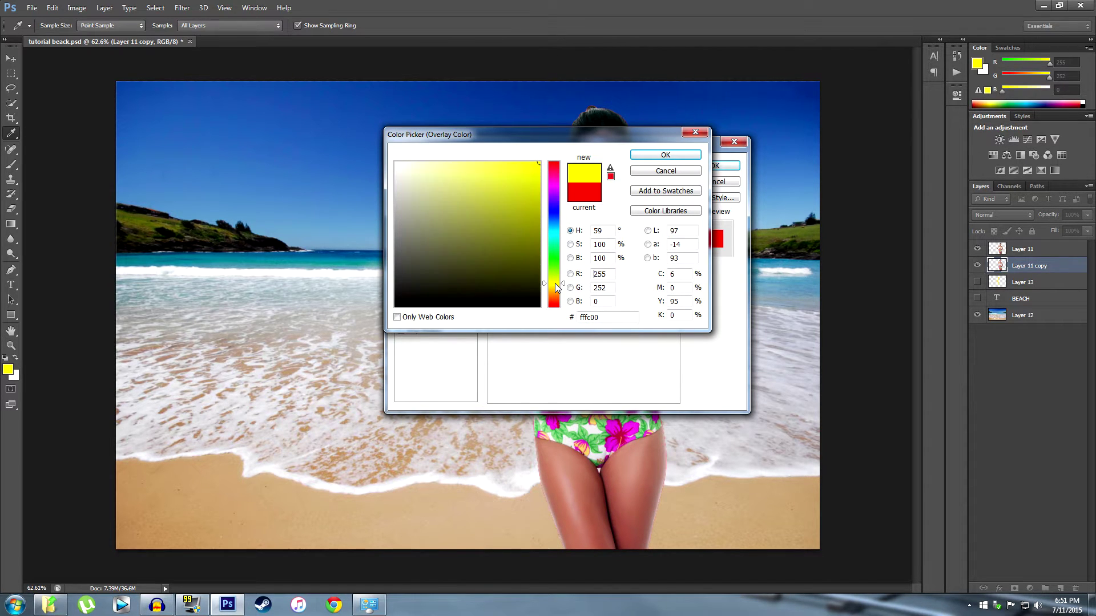
pyautogui.click(651, 155)
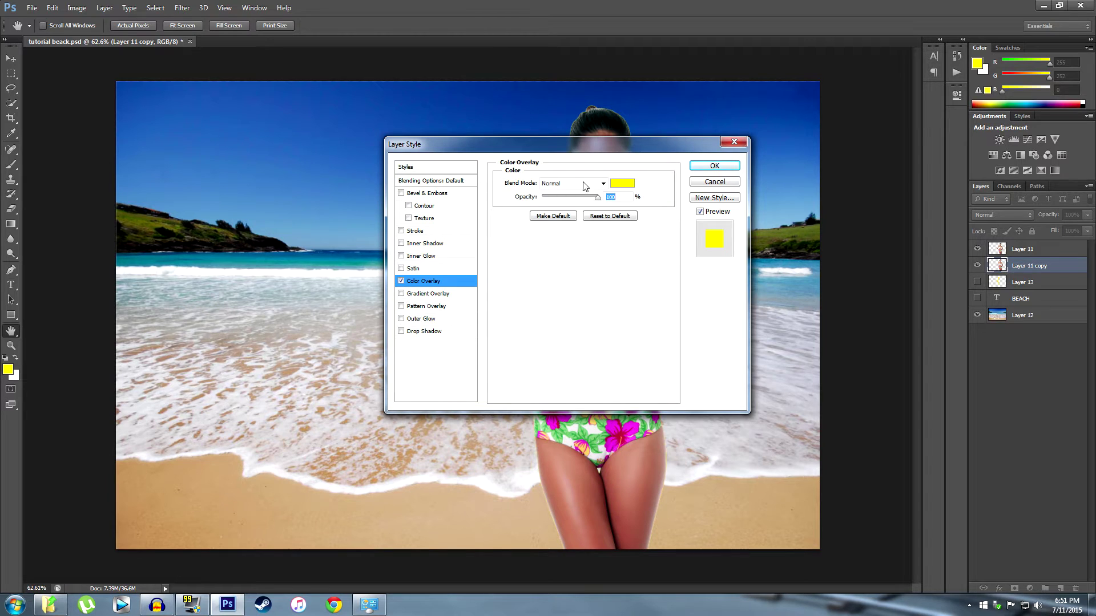
pyautogui.click(714, 165)
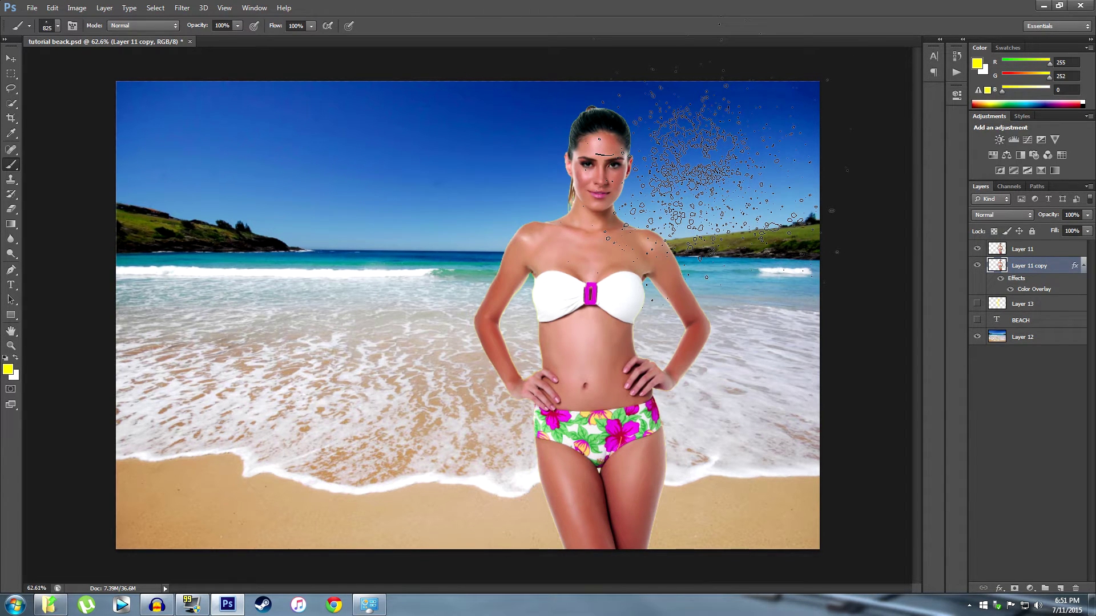
# With the Move tool, nudge the yellow Layer 11 copy slightly left of the model in small increments.
pyautogui.click(12, 67)
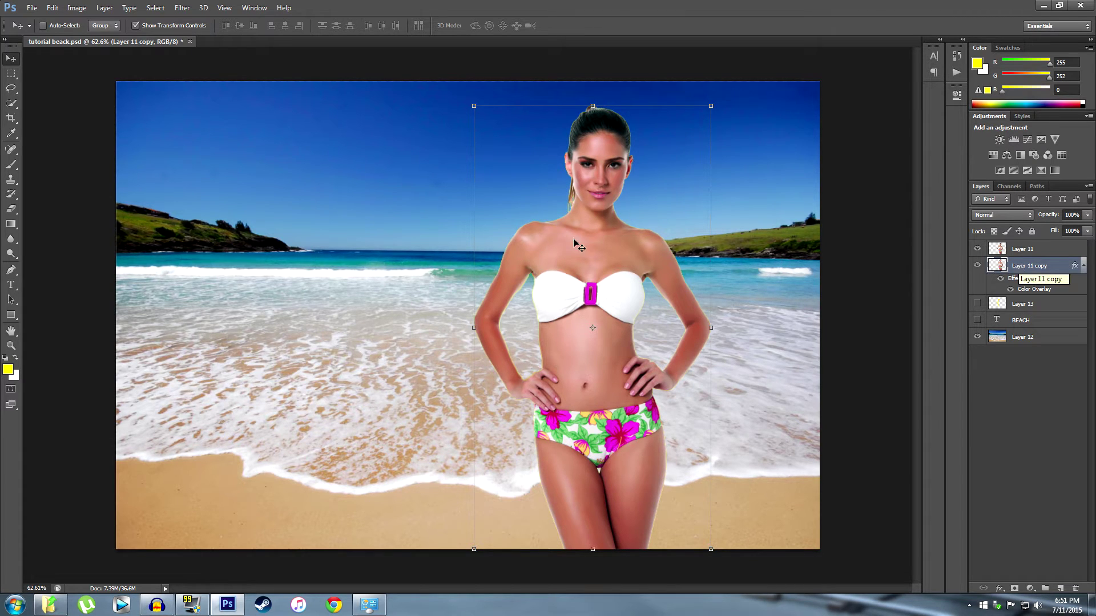
pyautogui.press('Left')
pyautogui.press('Left')
pyautogui.press('Left')
pyautogui.press('Left')
pyautogui.press('Left')
pyautogui.press('Left')
pyautogui.press('Left')
pyautogui.press('Left')
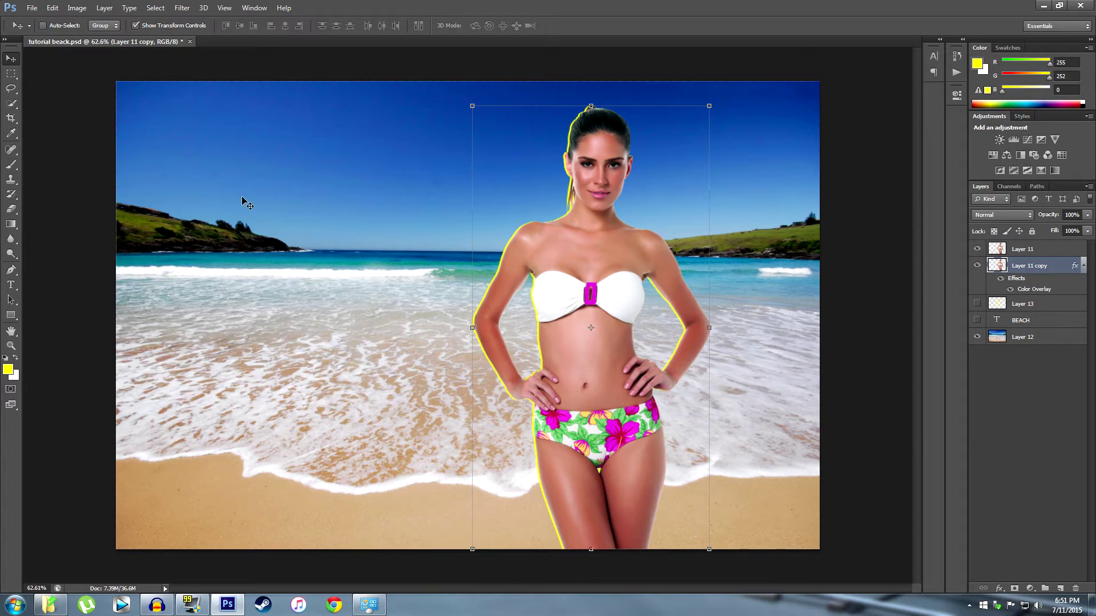
pyautogui.press('Left')
pyautogui.press('Left')
pyautogui.press('Left')
pyautogui.press('Left')
pyautogui.press('Left')
pyautogui.press('Left')
pyautogui.press('Left')
pyautogui.press('Left')
pyautogui.press('Left')
pyautogui.press('Left')
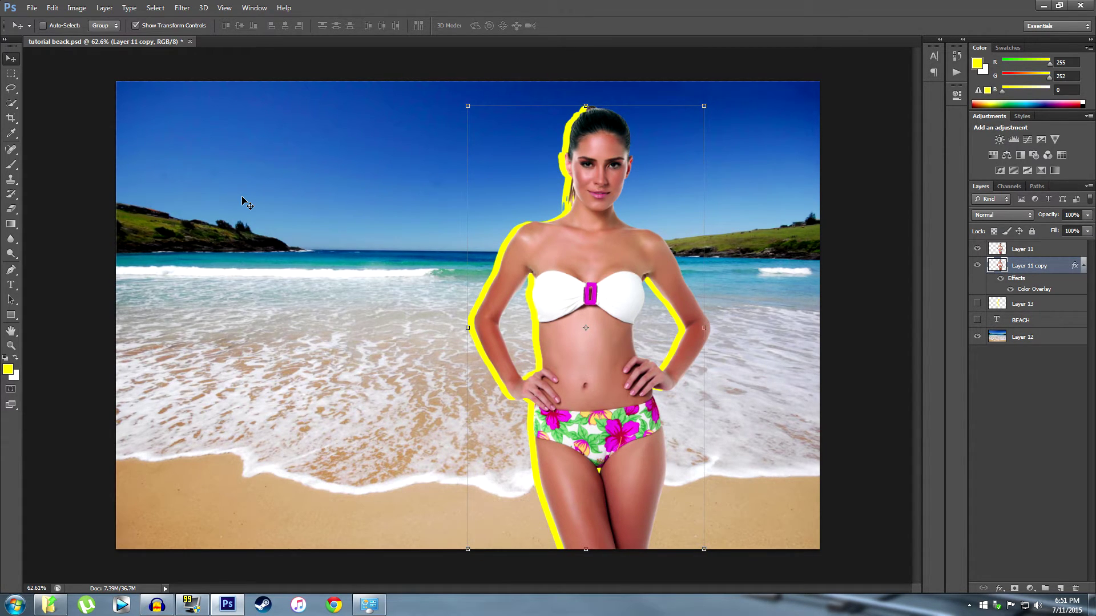
pyautogui.press('Left')
pyautogui.press('Left')
pyautogui.press('Right')
pyautogui.press('Right')
pyautogui.press('Right')
# Try shifting the yellow Layer 11 copy much further left, and return it to directly behind the model.
pyautogui.hotkey('shift', 'Left')
pyautogui.hotkey('shift', 'Left')
pyautogui.hotkey('shift', 'Left')
pyautogui.hotkey('shift', 'Left')
pyautogui.hotkey('shift', 'Left')
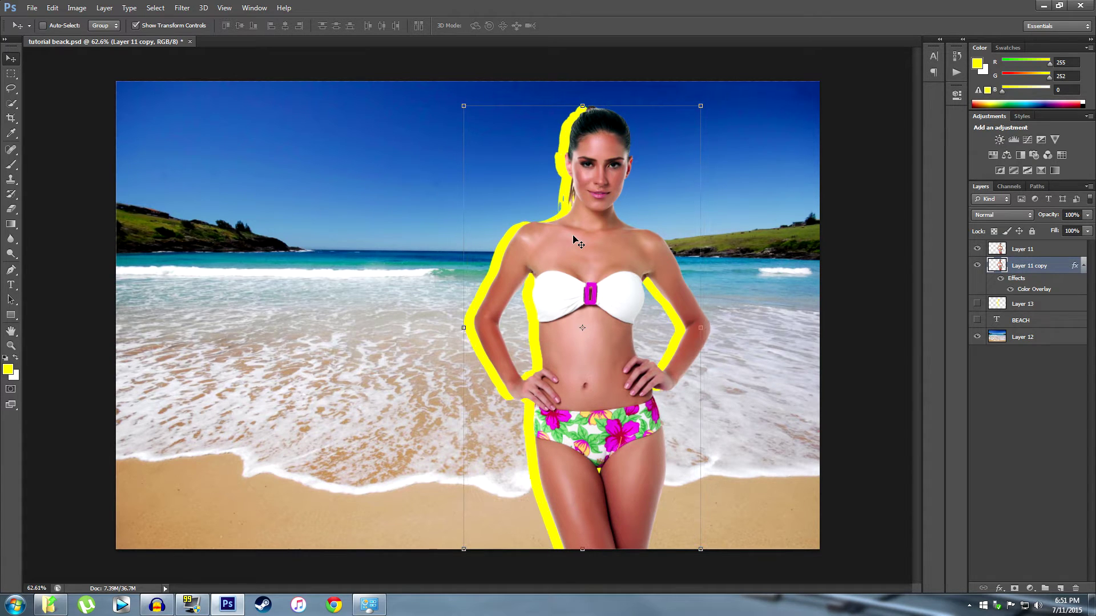
pyautogui.hotkey('shift', 'Left')
pyautogui.hotkey('shift', 'Left')
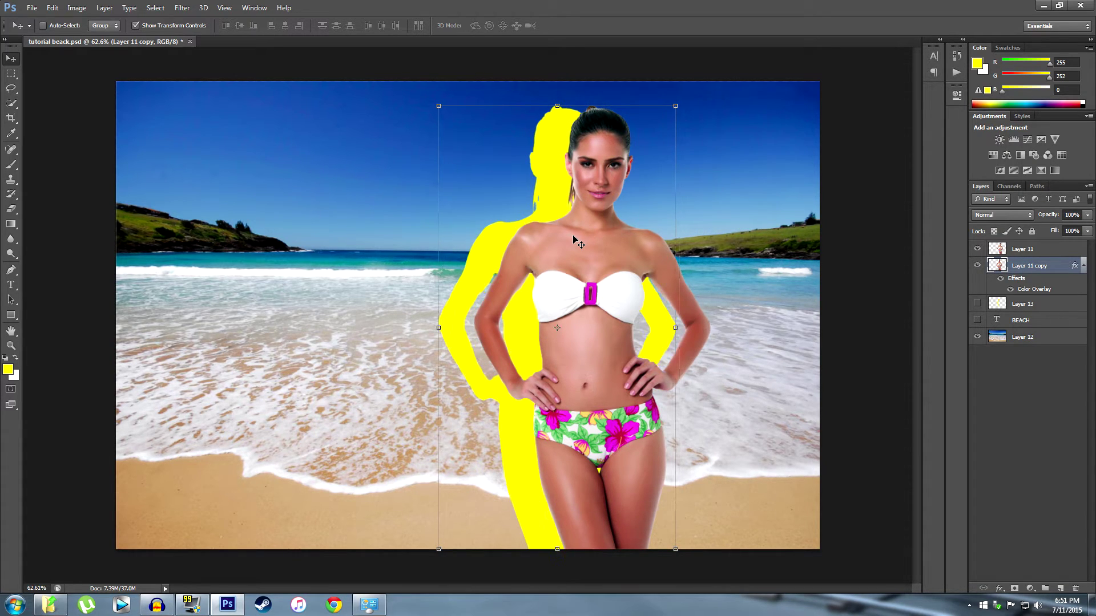
pyautogui.hotkey('shift', 'Right')
pyautogui.hotkey('shift', 'Right')
pyautogui.hotkey('shift', 'Right')
pyautogui.hotkey('shift', 'Right')
pyautogui.hotkey('shift', 'Right')
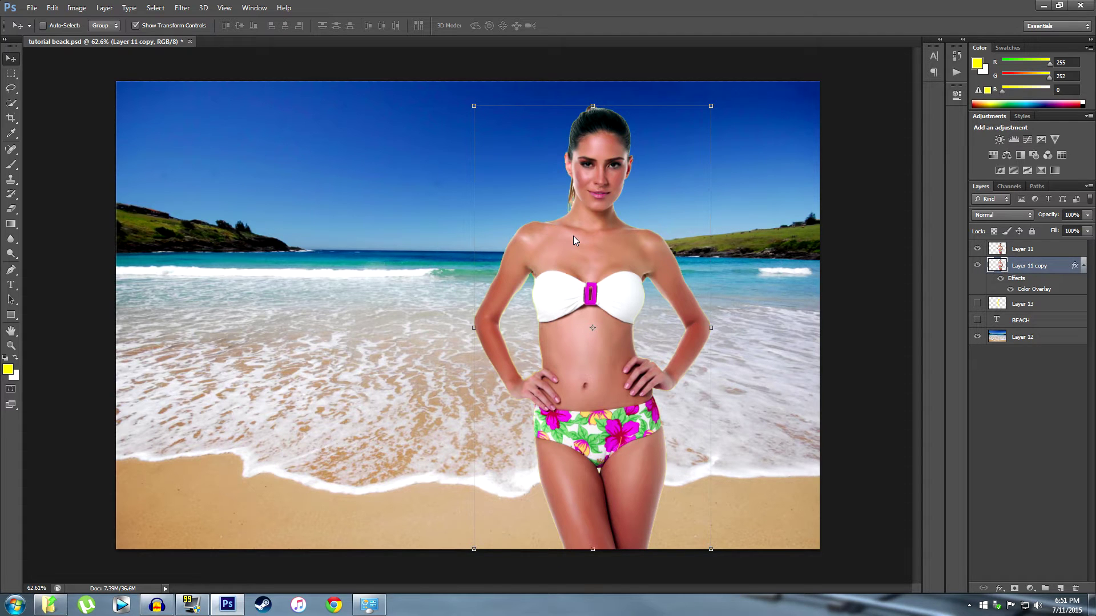
# Offset the yellow Layer 11 copy slightly left to form a thin outline beside the model, and deselect the layer.
pyautogui.hotkey('shift', 'Left')
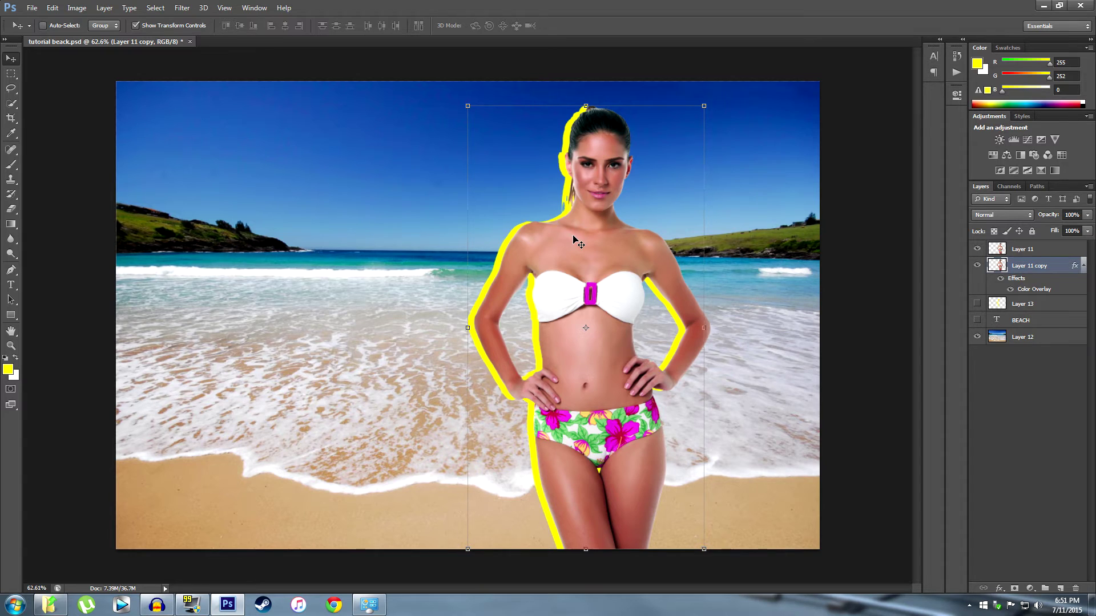
pyautogui.press('Right')
pyautogui.press('Right')
pyautogui.press('Left')
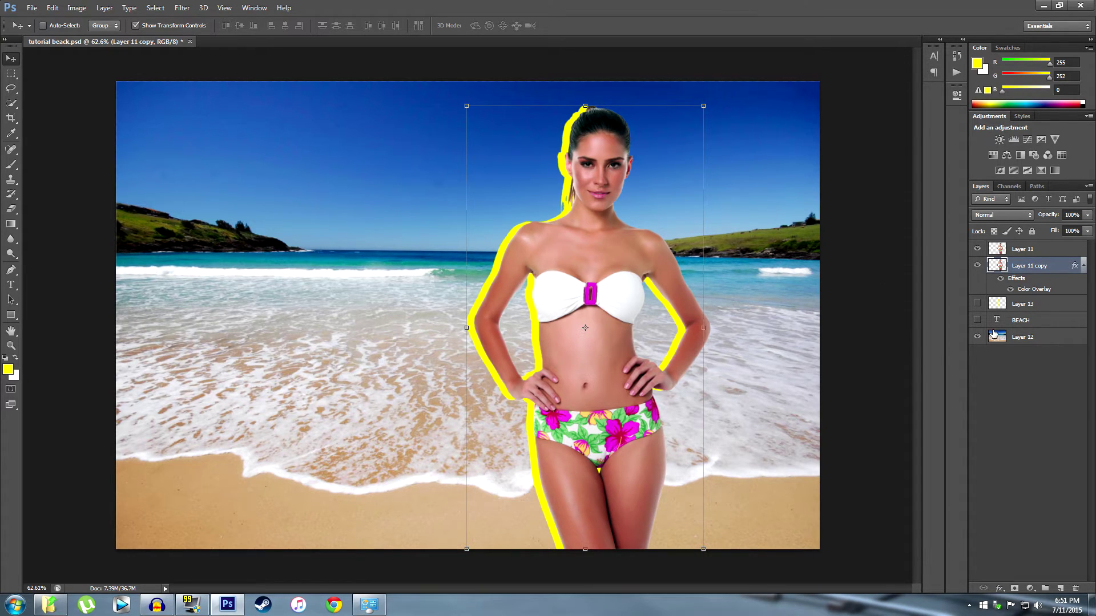
pyautogui.click(1002, 367)
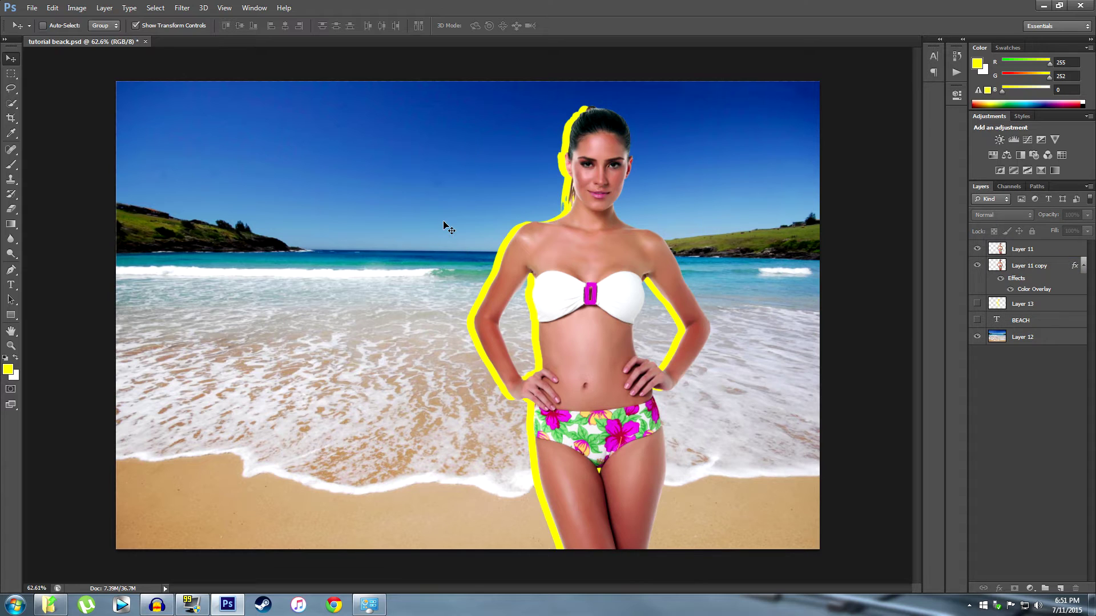
# Choose a 2500 px splatter preset for the Brush tool and set its size to 1057 px.
pyautogui.click(11, 164)
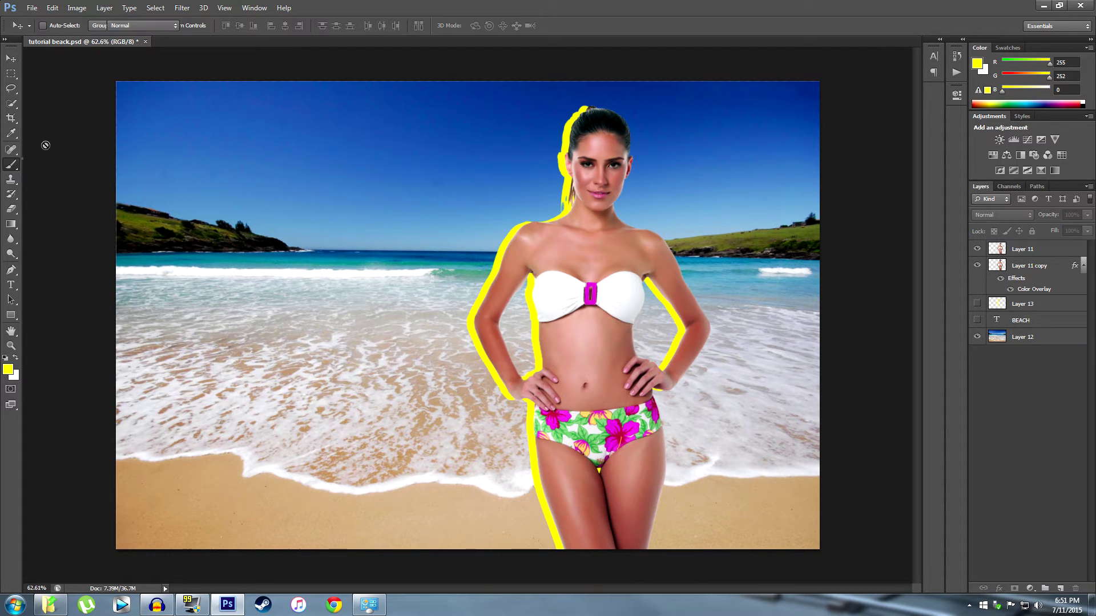
pyautogui.click(58, 27)
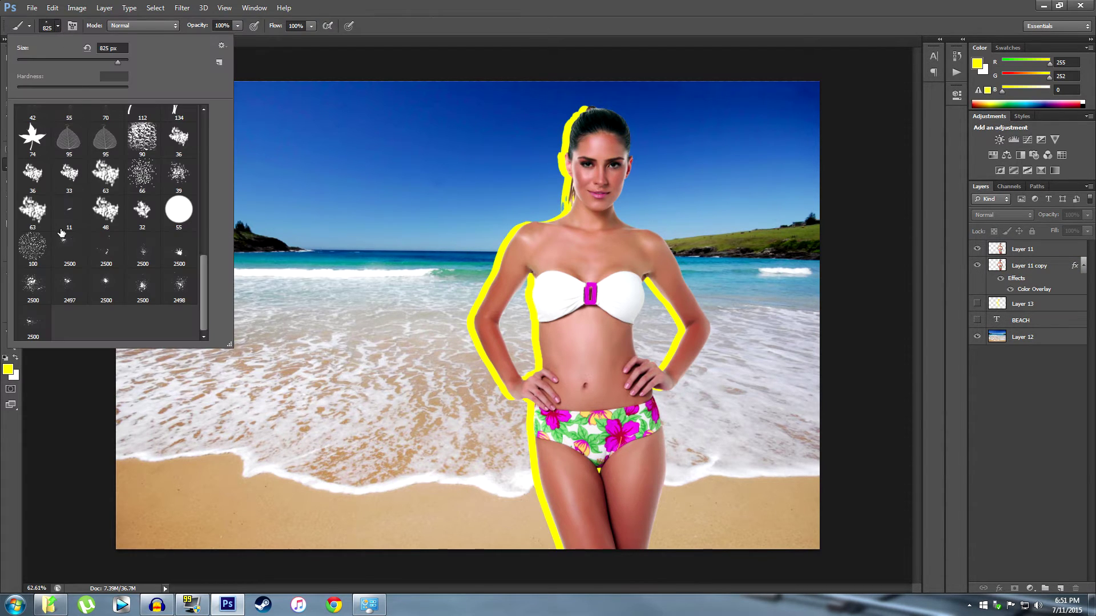
pyautogui.click(33, 285)
pyautogui.press('Return')
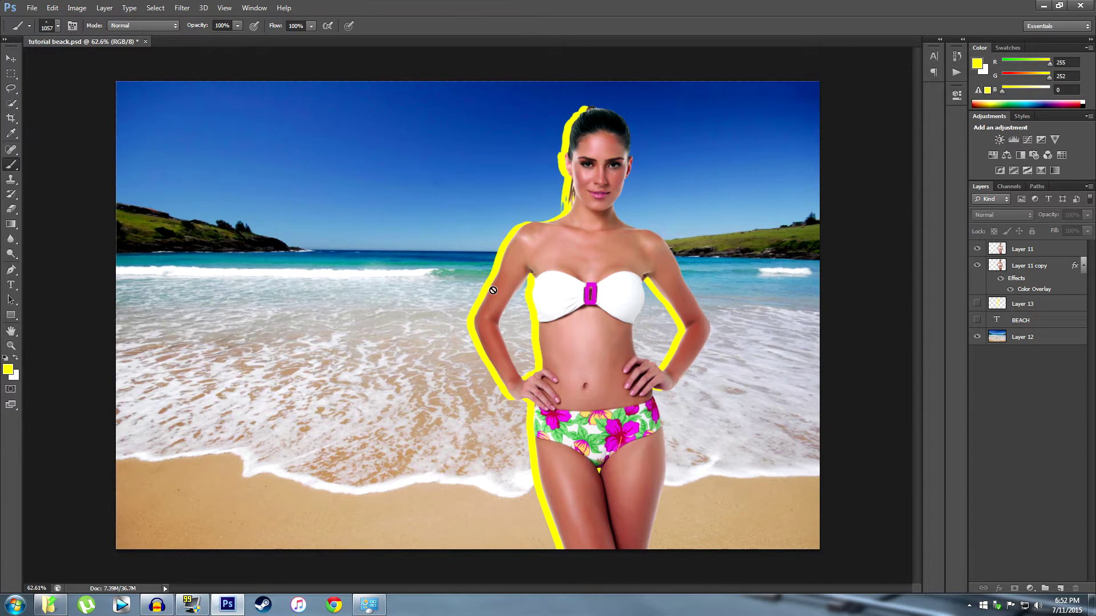
# Create a new empty layer above Layer 11 and keep yellow #fffc00 as the foreground color.
pyautogui.click(1061, 590)
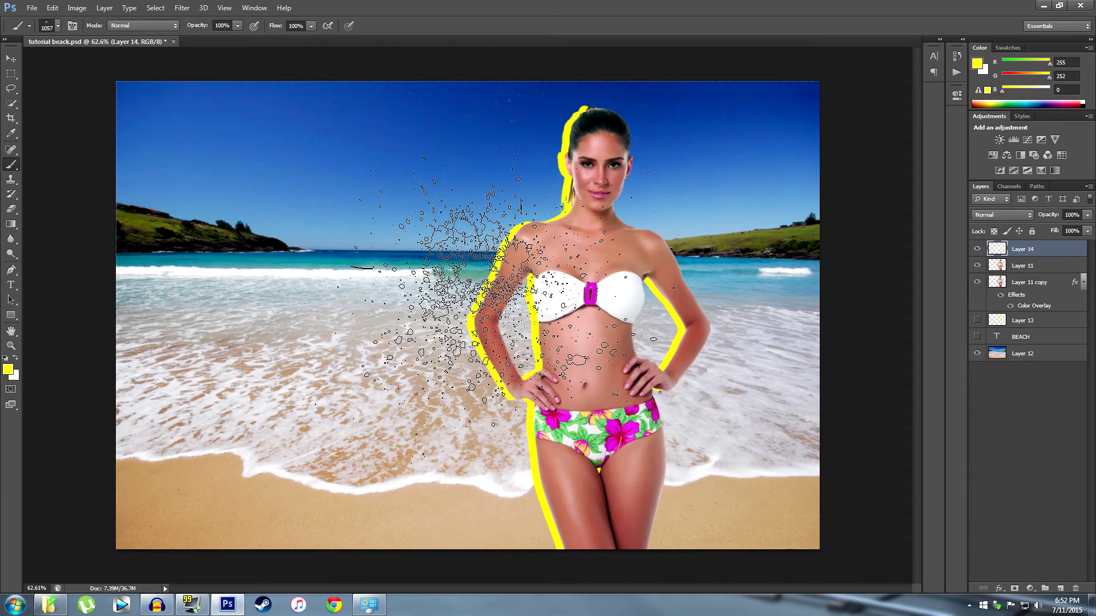
pyautogui.click(8, 368)
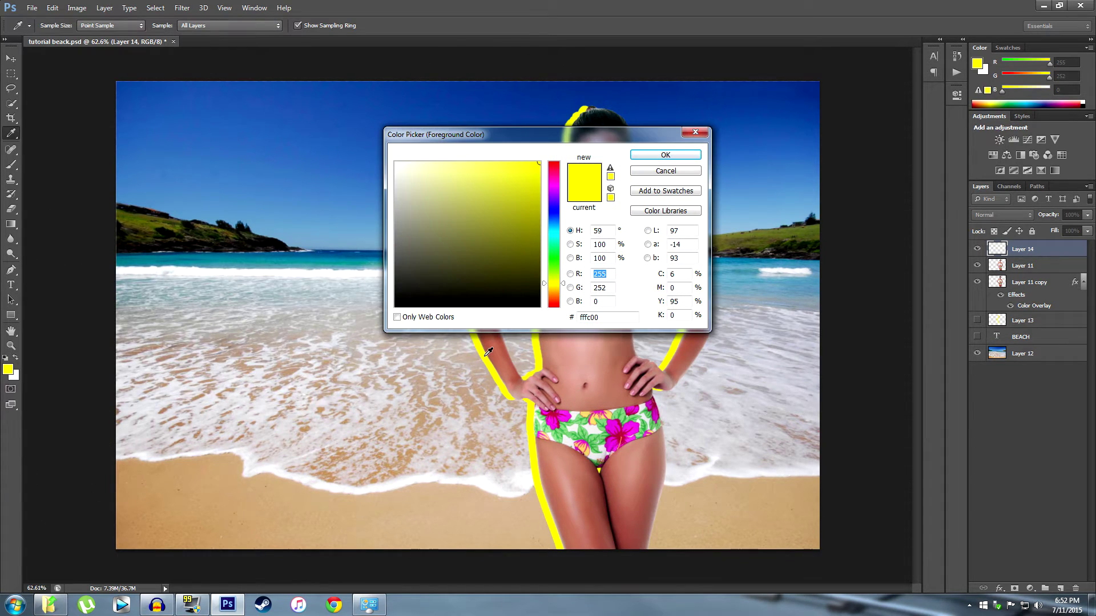
pyautogui.click(665, 155)
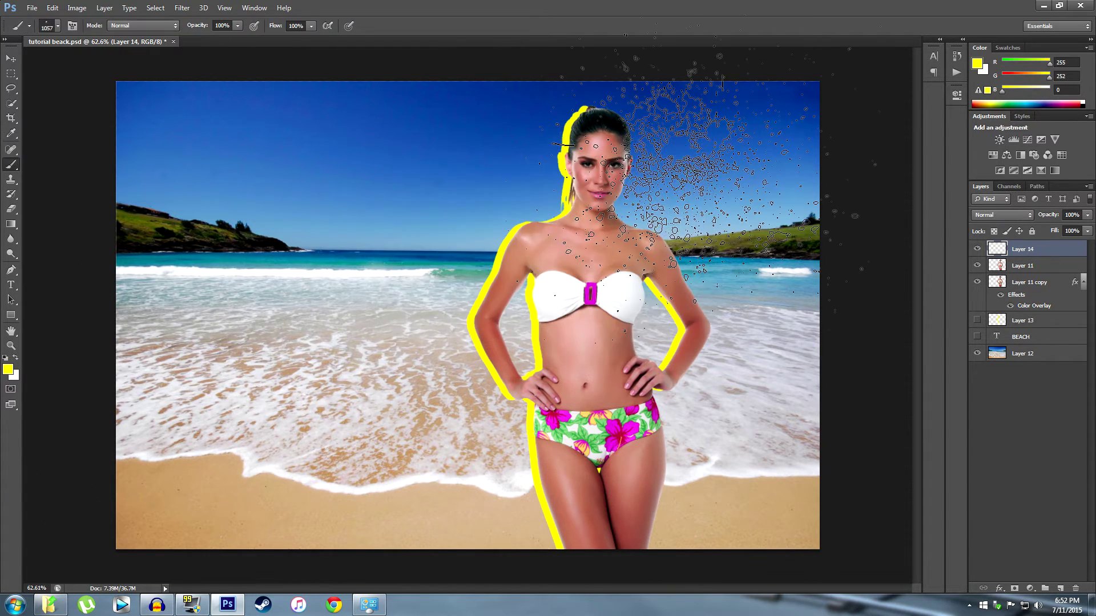
# Stamp the yellow splatter over the arm on the outlined side of the model and move Layer 14 below Layer 11 copy.
pyautogui.click(514, 279)
pyautogui.click(513, 279)
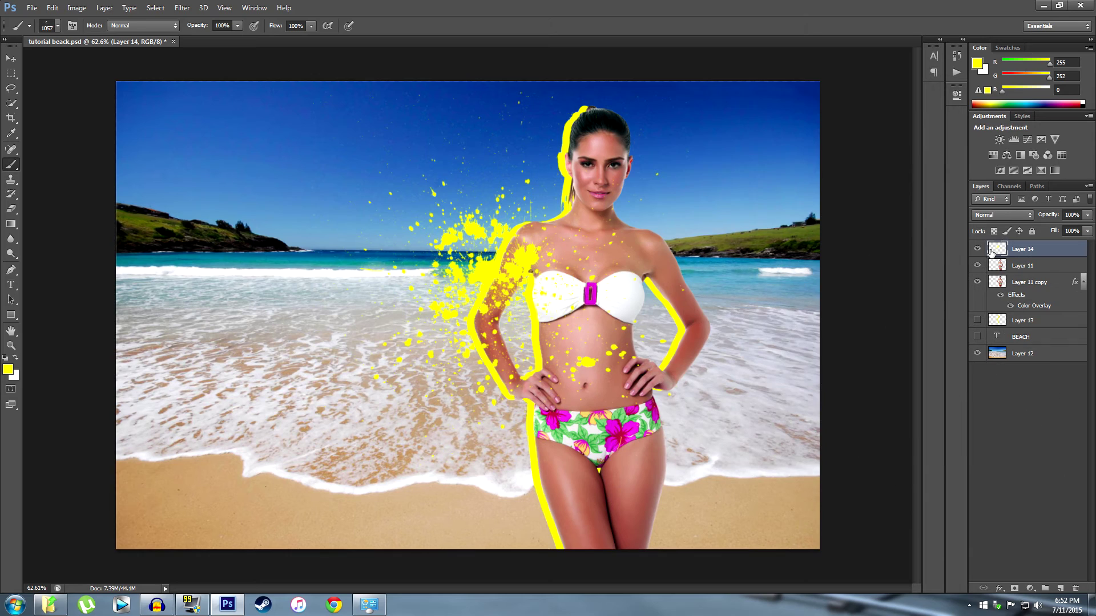
pyautogui.moveTo(1000, 252); pyautogui.dragTo(999, 313)
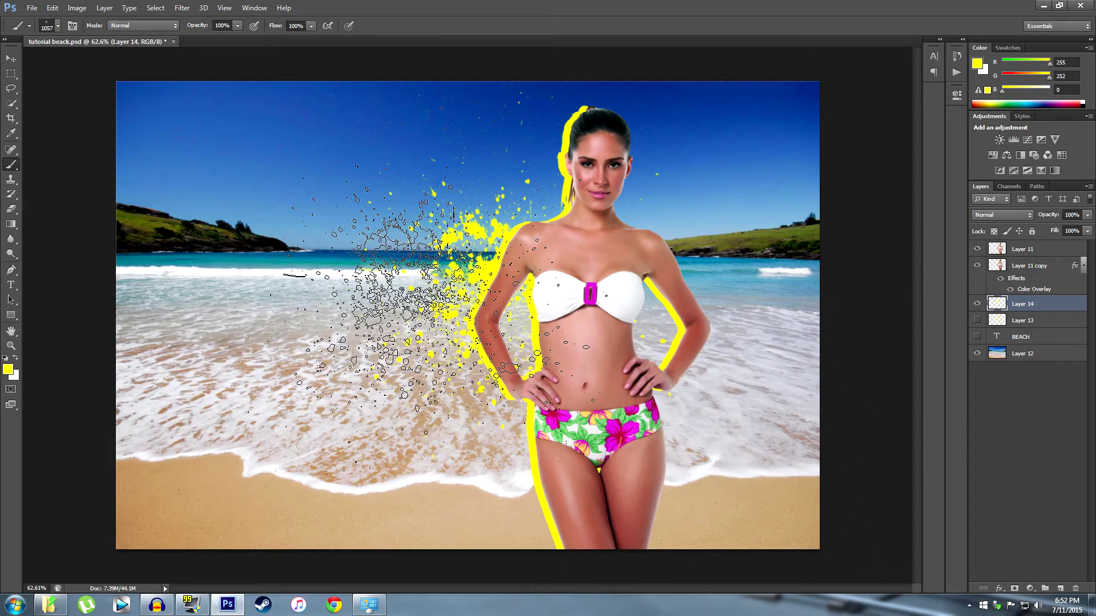
# Stamp a yellow splatter behind the model's other arm using the 2498 px splatter brush resized to 1289 px.
pyautogui.click(58, 26)
pyautogui.click(177, 290)
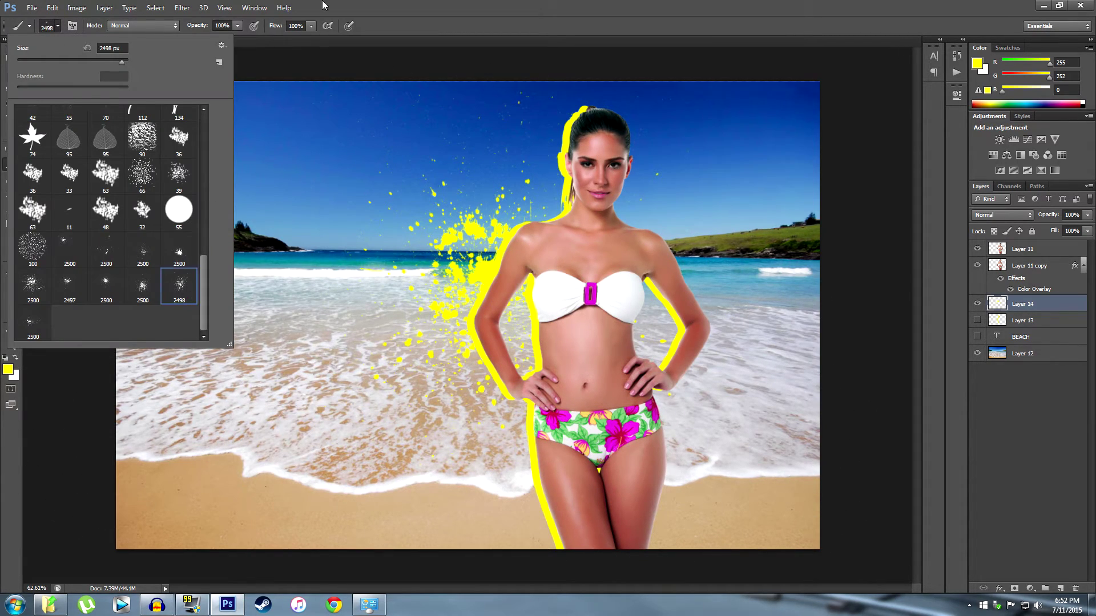
pyautogui.click(395, 4)
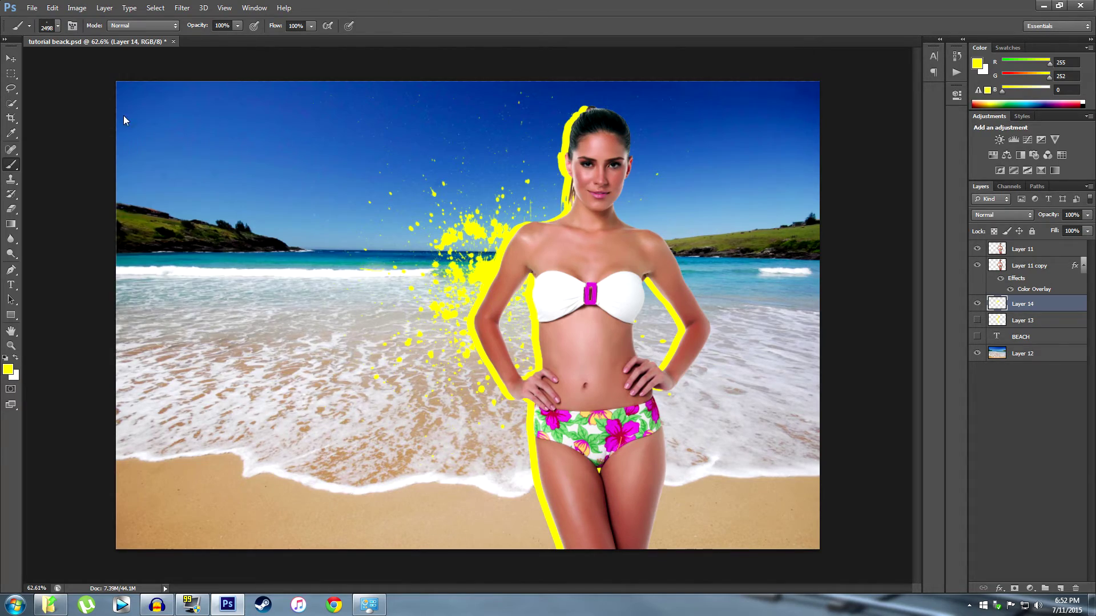
pyautogui.click(59, 27)
pyautogui.moveTo(118, 62); pyautogui.dragTo(119, 62)
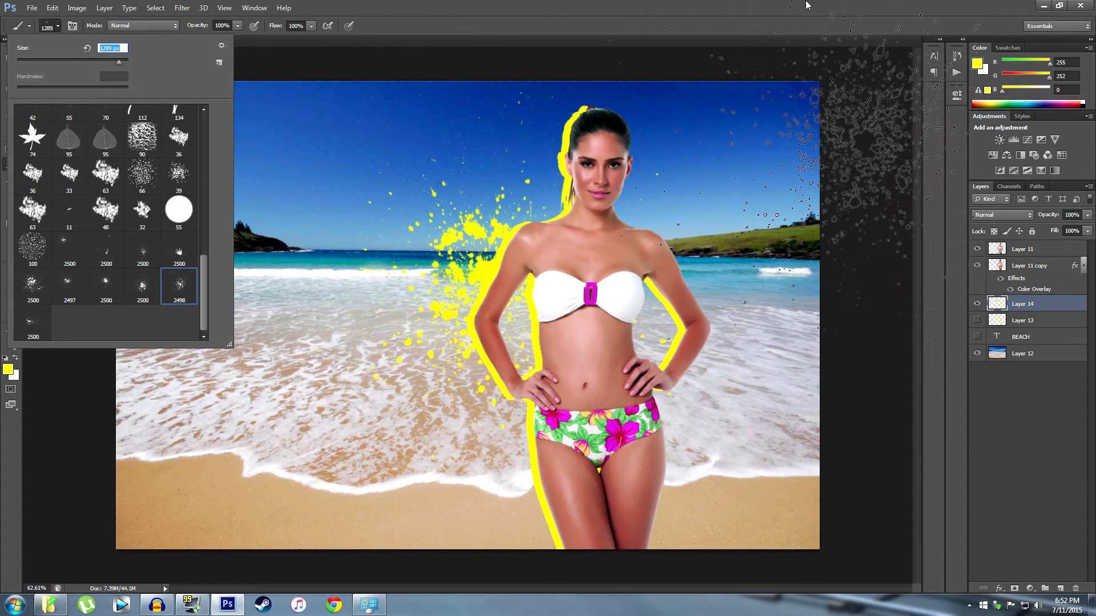
pyautogui.click(806, 5)
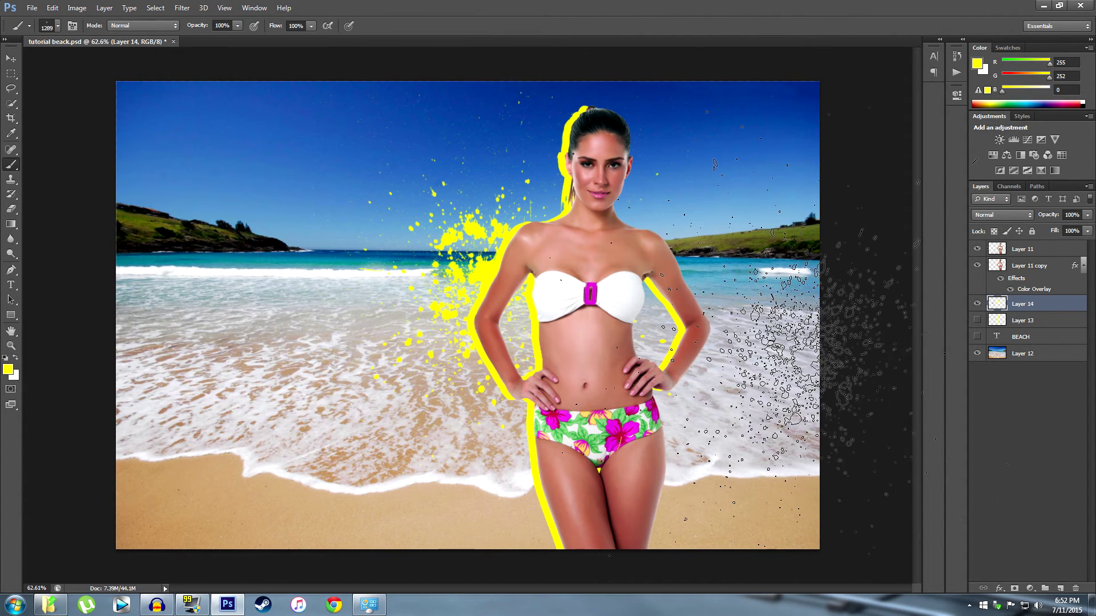
pyautogui.click(713, 313)
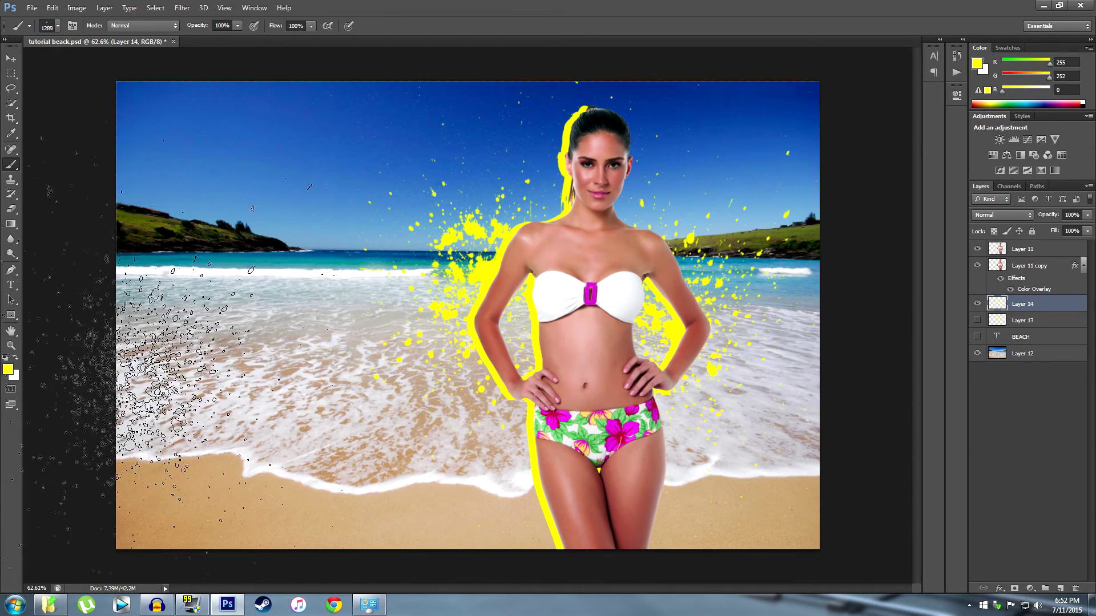
# Stamp a small yellow splatter beside the model's outlined thigh using a 2500 px splatter brush resized to 473 px.
pyautogui.click(57, 26)
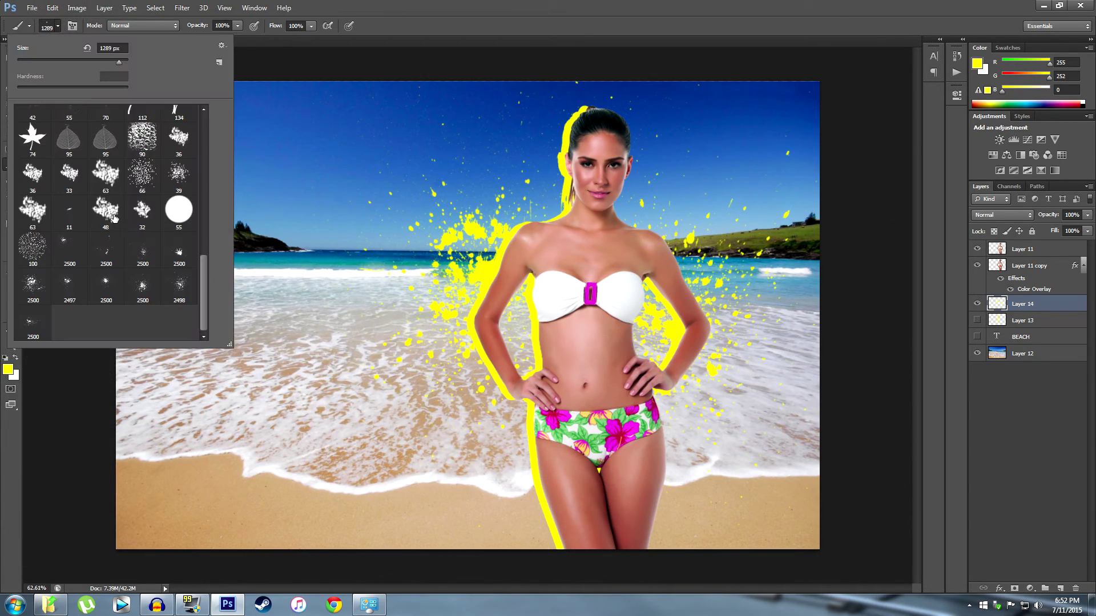
pyautogui.click(140, 293)
pyautogui.moveTo(116, 62); pyautogui.dragTo(106, 62)
pyautogui.press('Return')
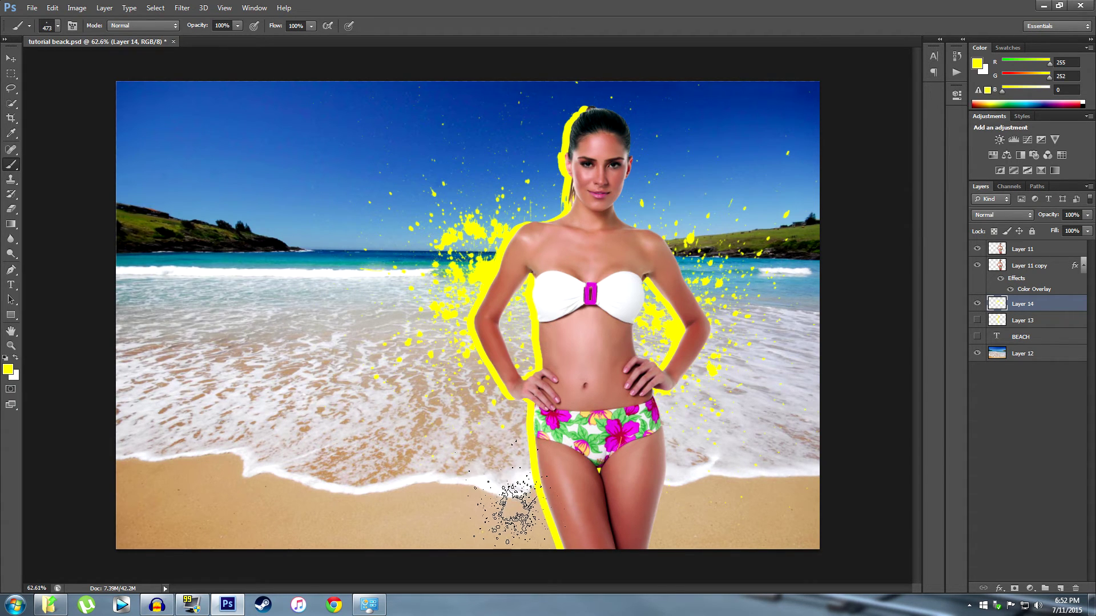
pyautogui.click(531, 502)
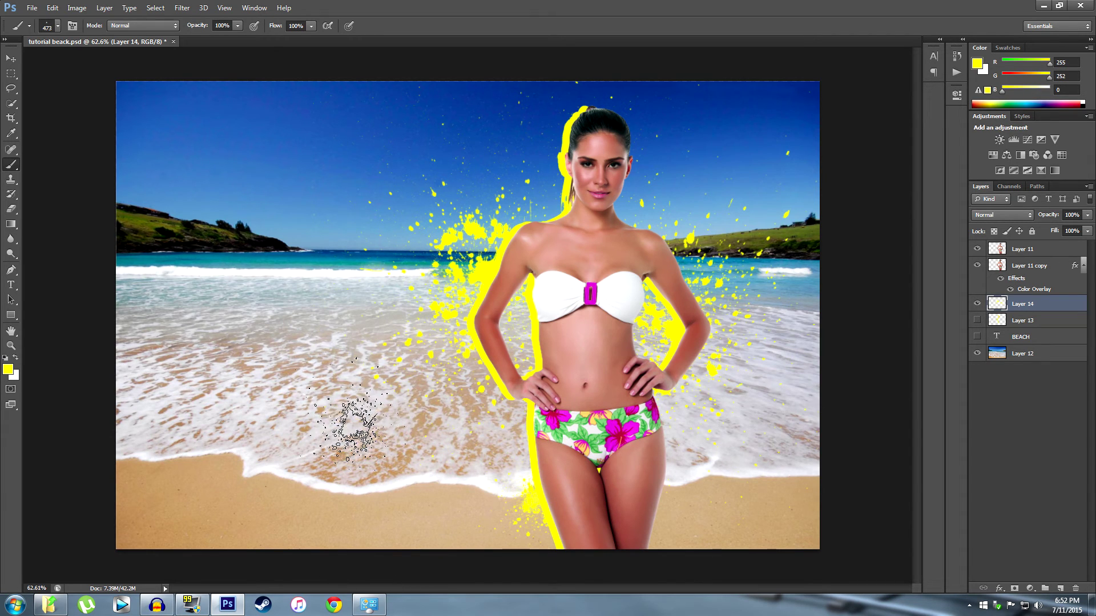
# Delete Layer 13 and make the BEACH text layer visible.
pyautogui.moveTo(1003, 311); pyautogui.dragTo(1078, 589)
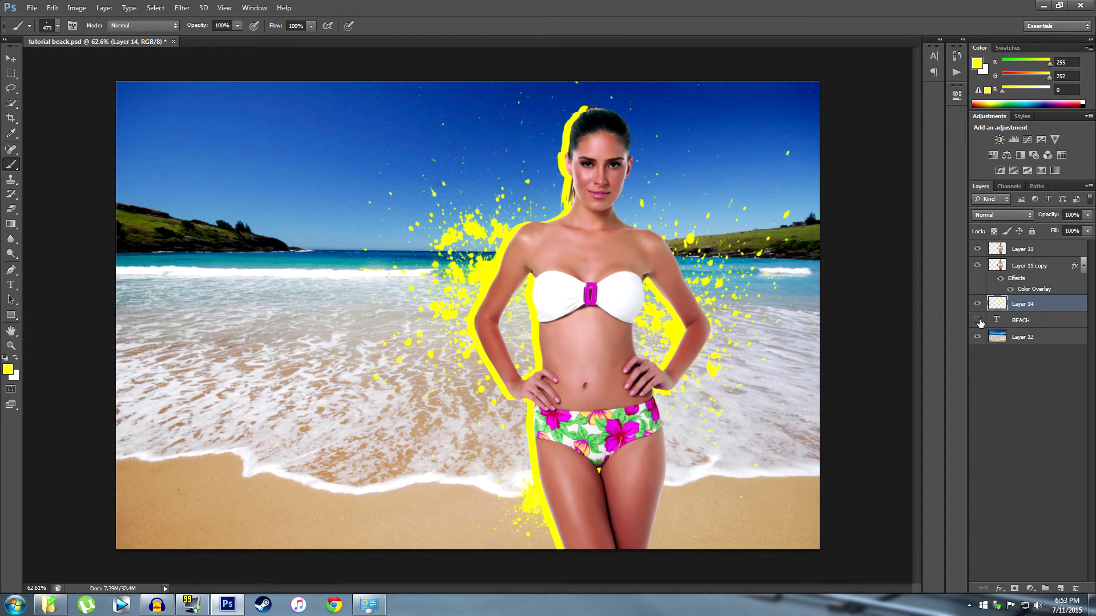
pyautogui.click(977, 321)
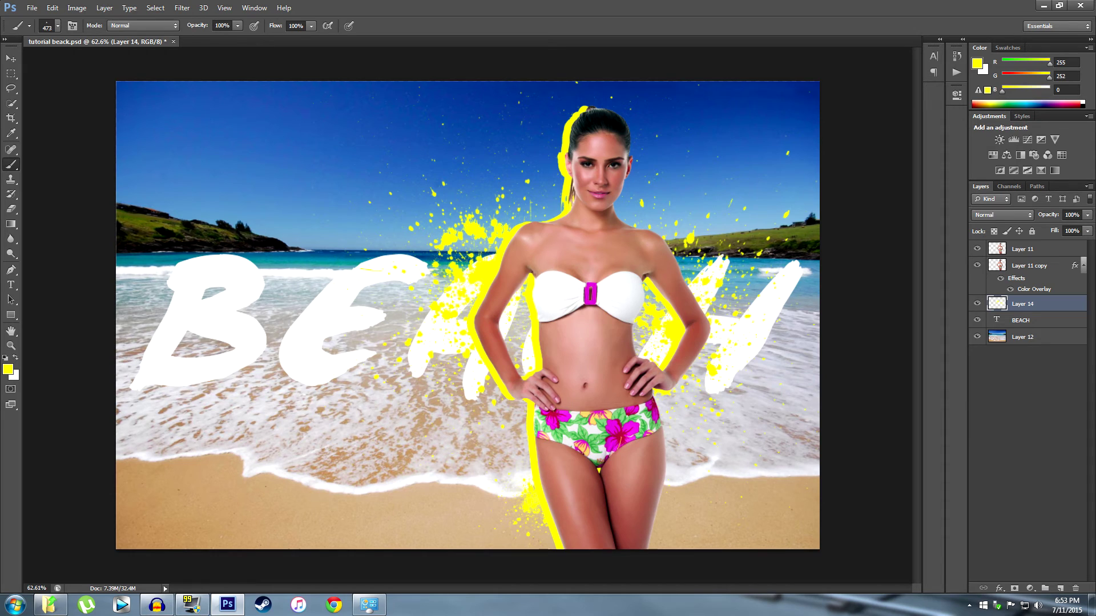
# Add the yellow text "CANCUN 2015" in The Beach font at 72 pt and position it just above the B and E of BEACH.
pyautogui.click(12, 284)
pyautogui.click(207, 222)
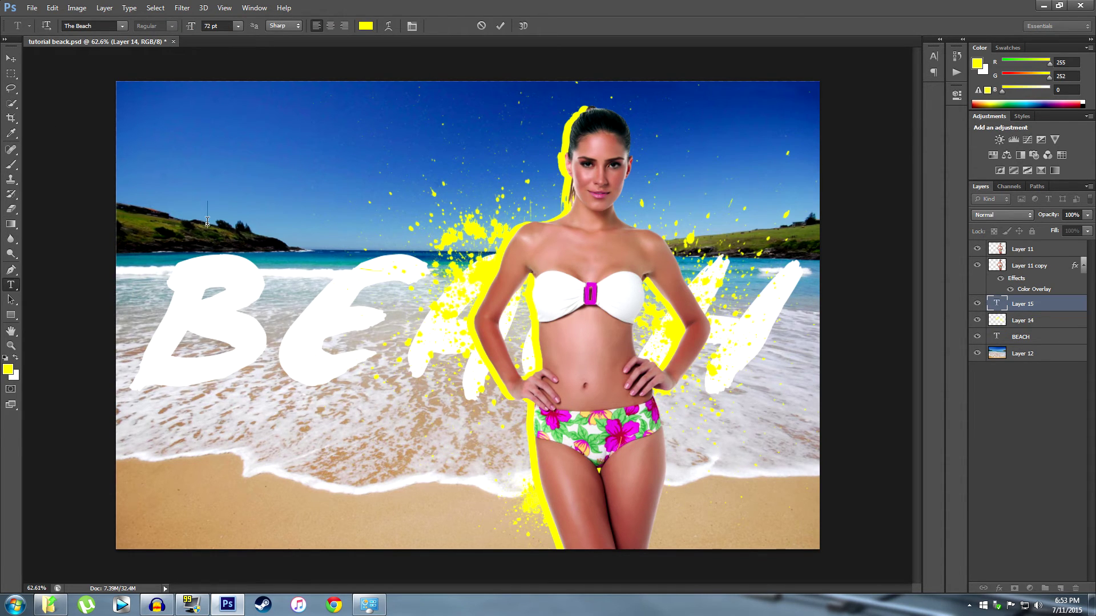
pyautogui.write('CAC')
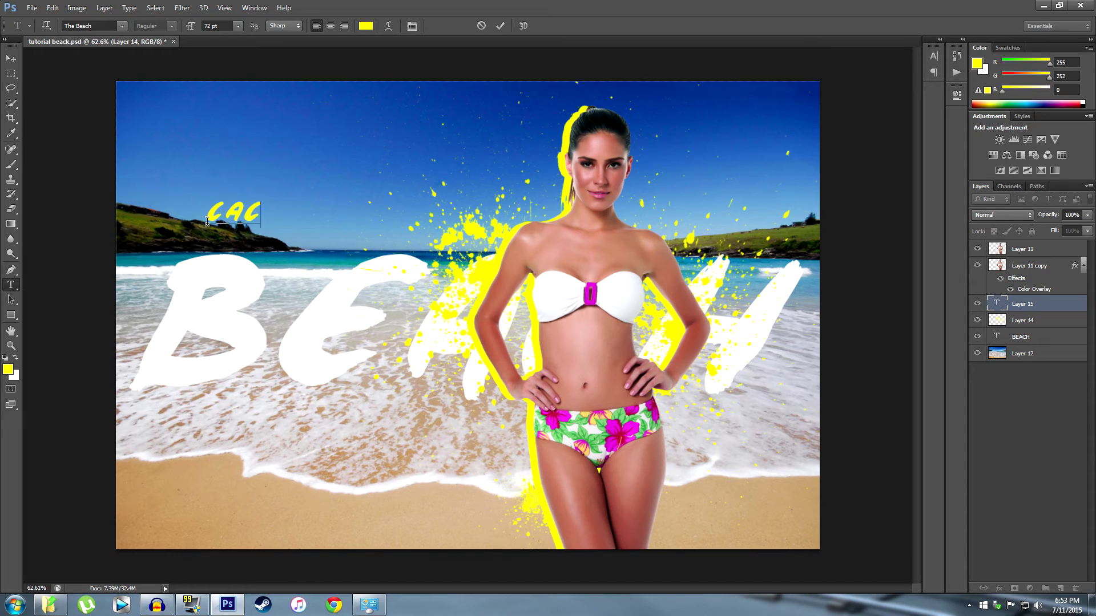
pyautogui.press('BackSpace')
pyautogui.write('NCUN')
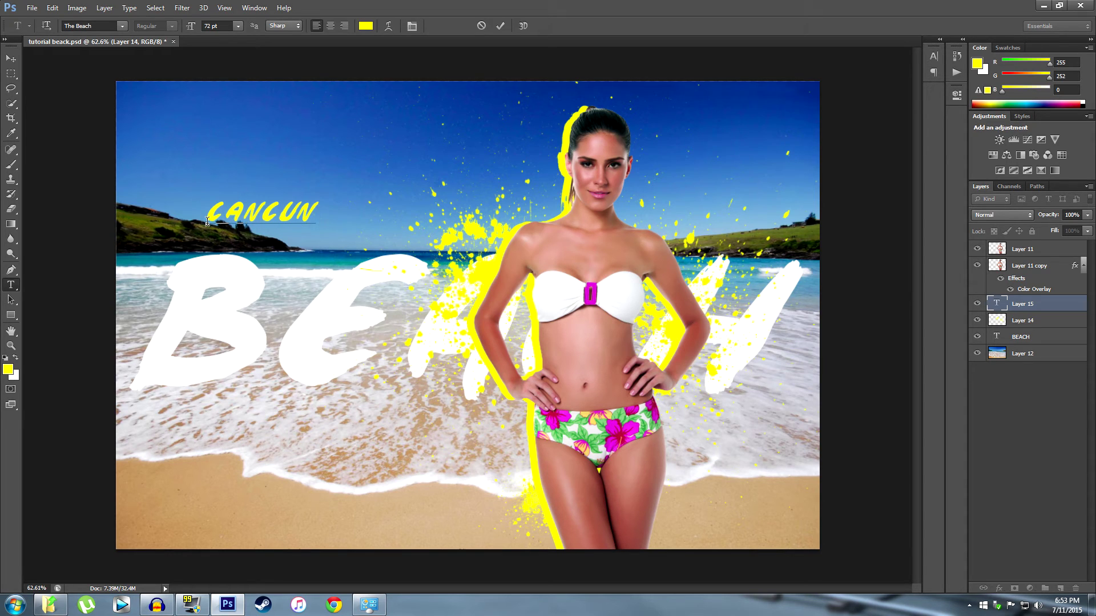
pyautogui.write(' 2015')
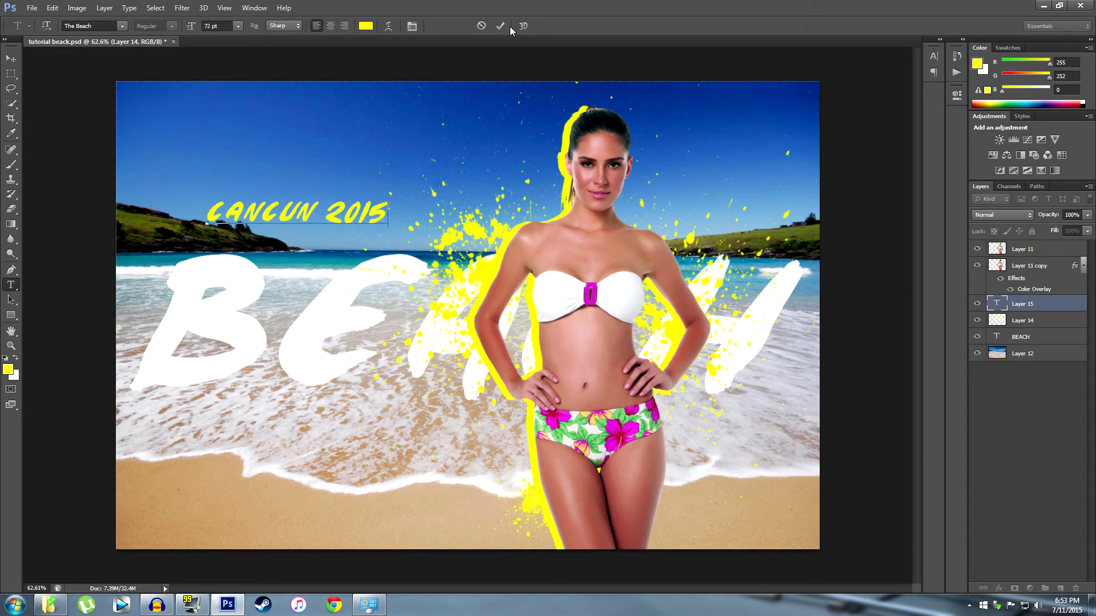
pyautogui.click(501, 26)
pyautogui.click(12, 61)
pyautogui.moveTo(339, 217); pyautogui.dragTo(306, 237)
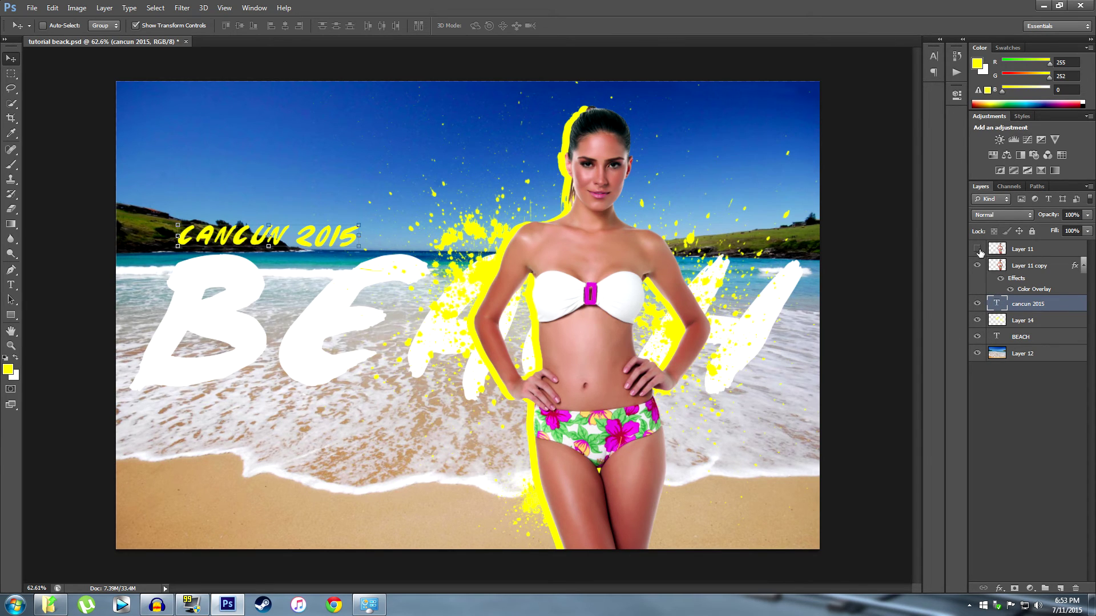
# Compare the design with Layer 11, Layer 11 copy and its Color Overlay effect switched off and on.
pyautogui.click(977, 250)
pyautogui.click(976, 266)
pyautogui.click(977, 266)
pyautogui.click(976, 250)
pyautogui.click(1010, 289)
pyautogui.click(1010, 290)
pyautogui.click(1010, 289)
pyautogui.click(1010, 289)
# Change the Color Overlay of Layer 11 copy to magenta.
pyautogui.doubleClick(1030, 290)
pyautogui.click(622, 182)
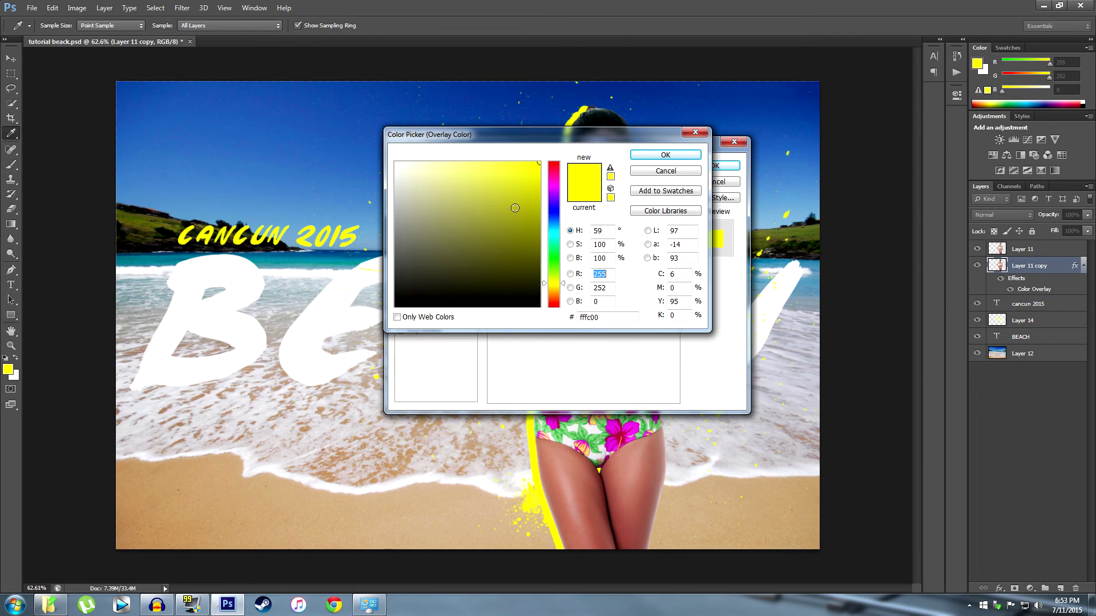
pyautogui.click(559, 191)
pyautogui.click(665, 154)
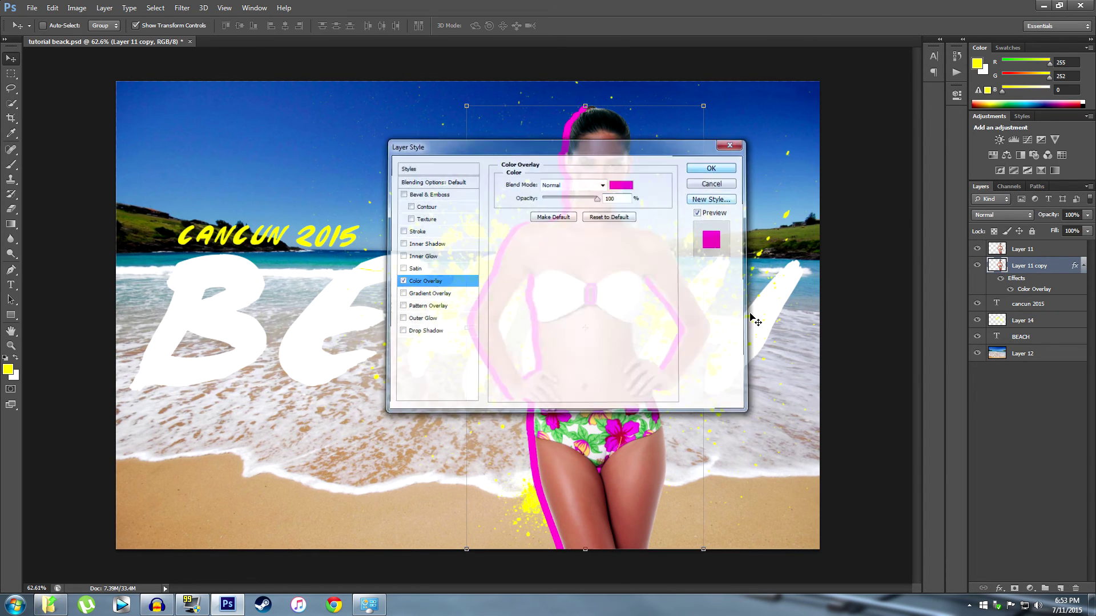
# Move the Layer 14 splatters above the cancun 2015 text layer.
pyautogui.click(1019, 322)
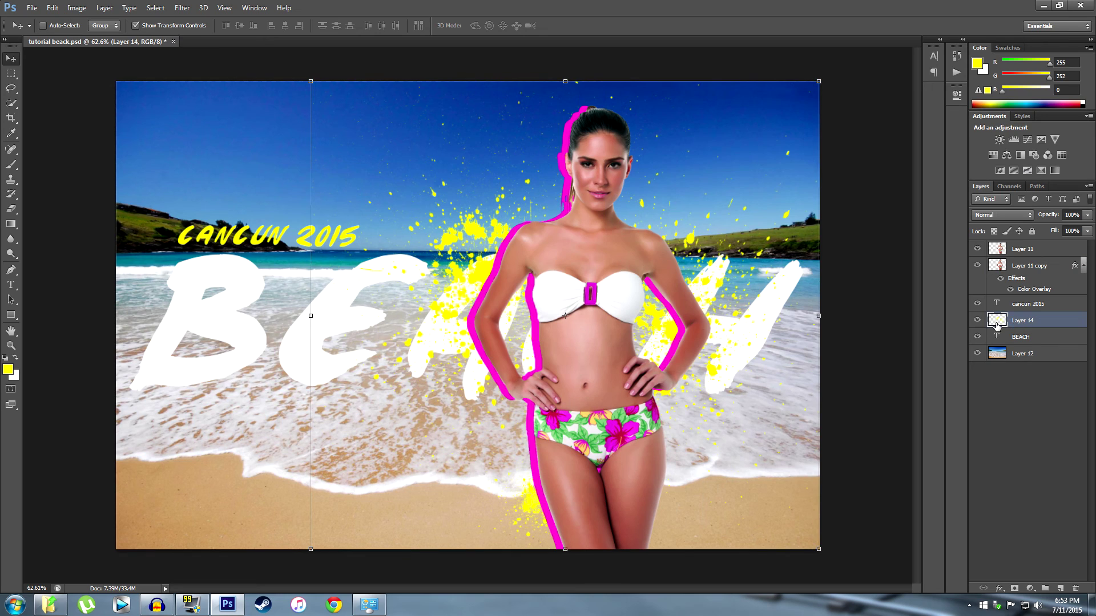
pyautogui.moveTo(992, 322); pyautogui.dragTo(998, 302)
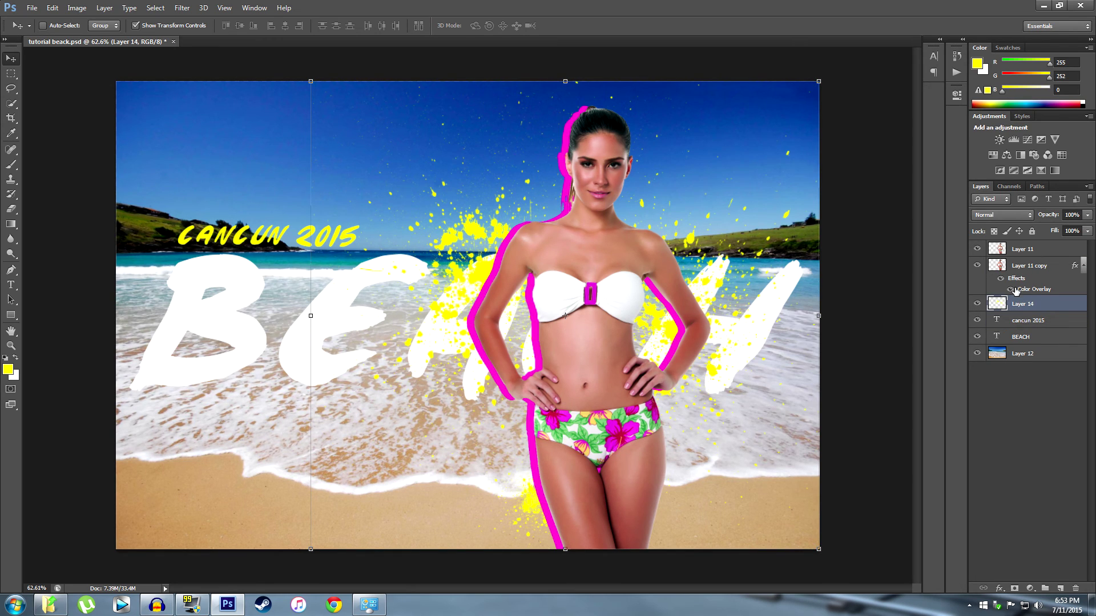
# Set the Color Overlay of Layer 11 copy to the yellow sampled from the cancun 2015 text and deselect all layers.
pyautogui.doubleClick(1024, 289)
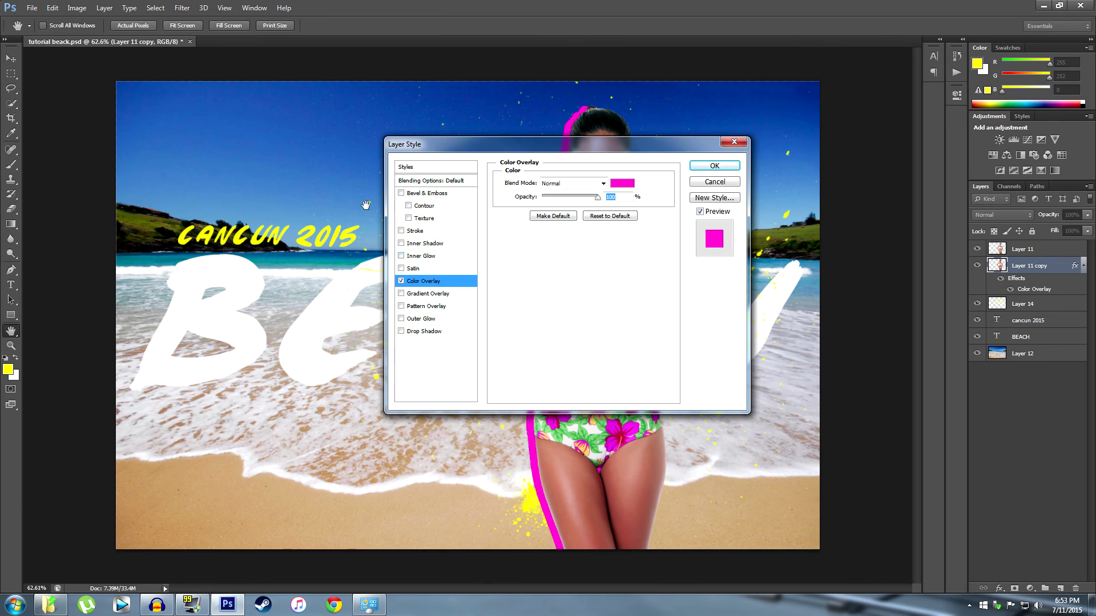
pyautogui.click(305, 235)
pyautogui.click(666, 155)
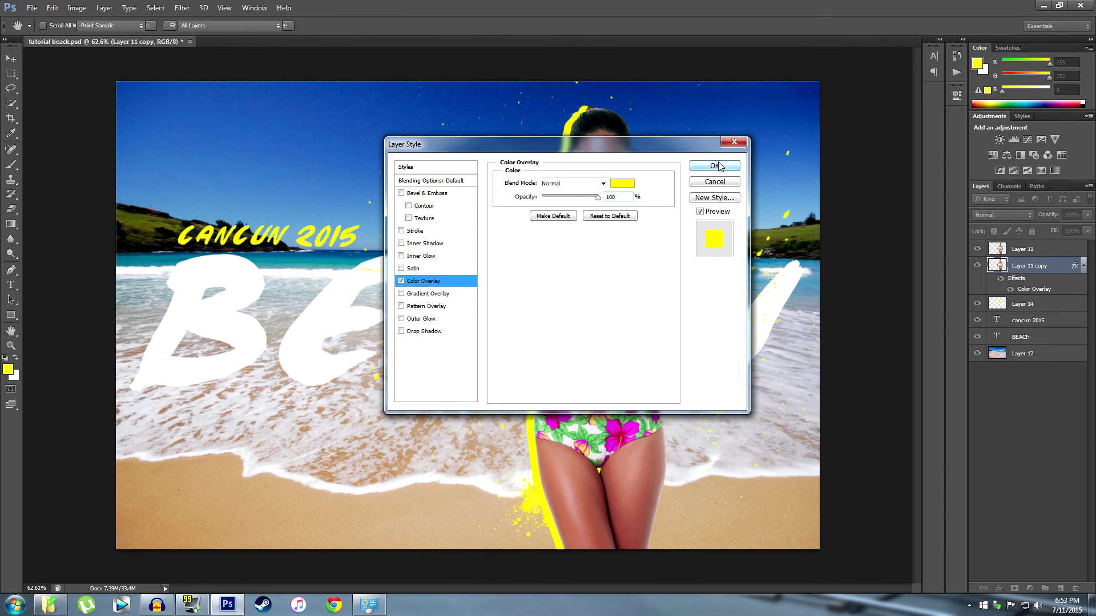
pyautogui.click(725, 165)
pyautogui.click(1031, 437)
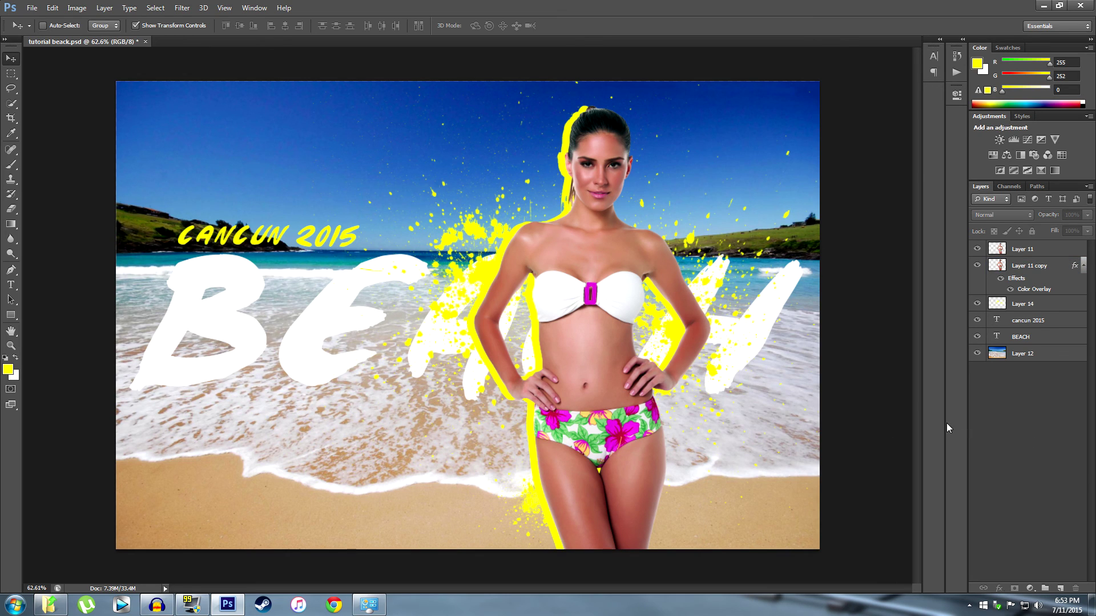